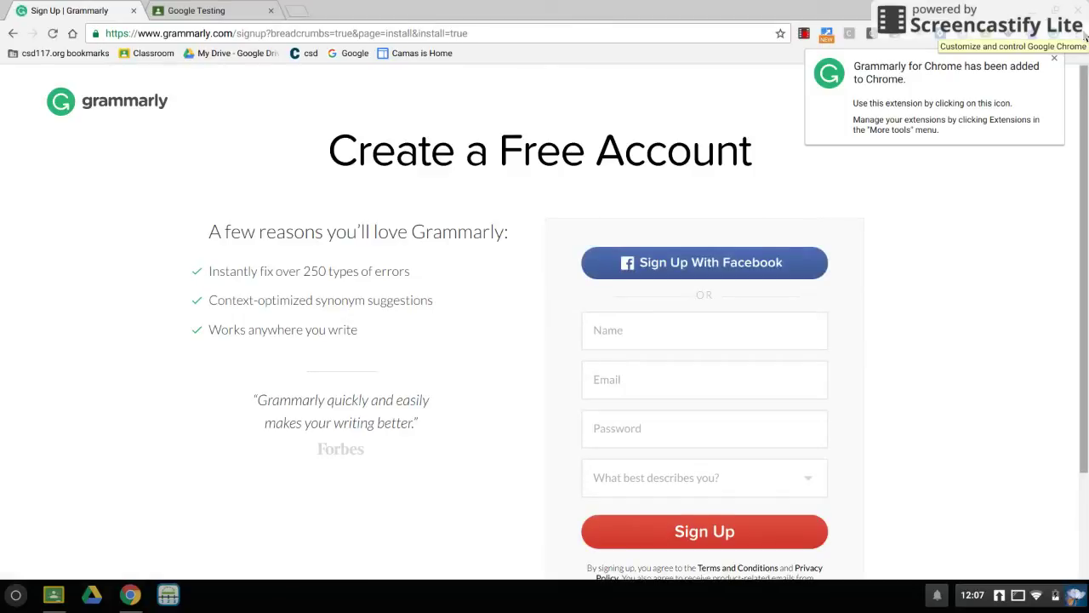
Close the 'Grammarly for Chrome has been added' notification.
left_click(1054, 58)
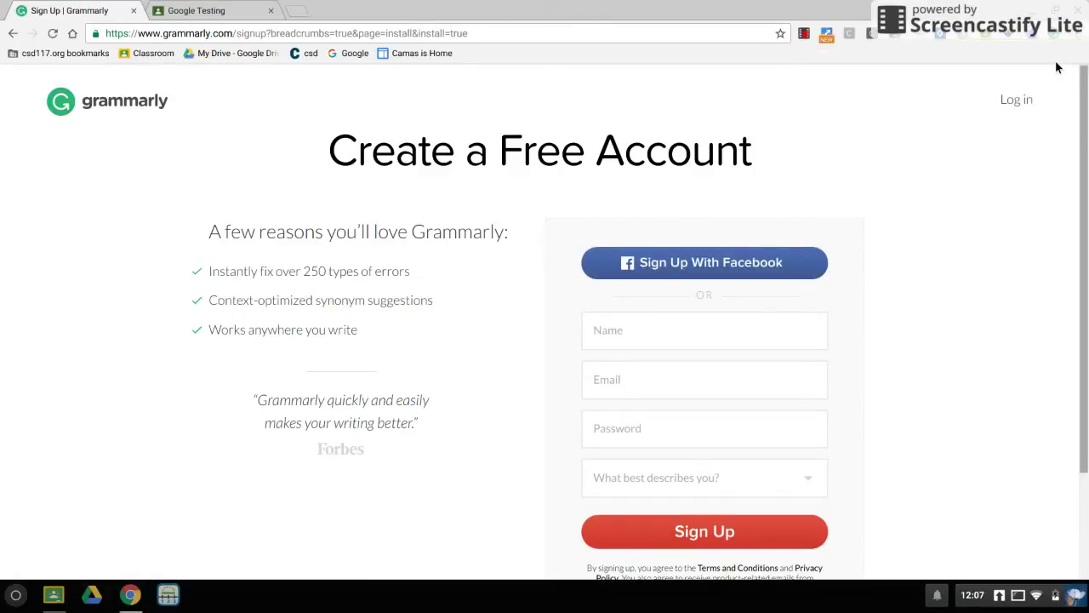
Enter the student account's e-mail and password on the Grammarly sign-in page.
left_click(1021, 100)
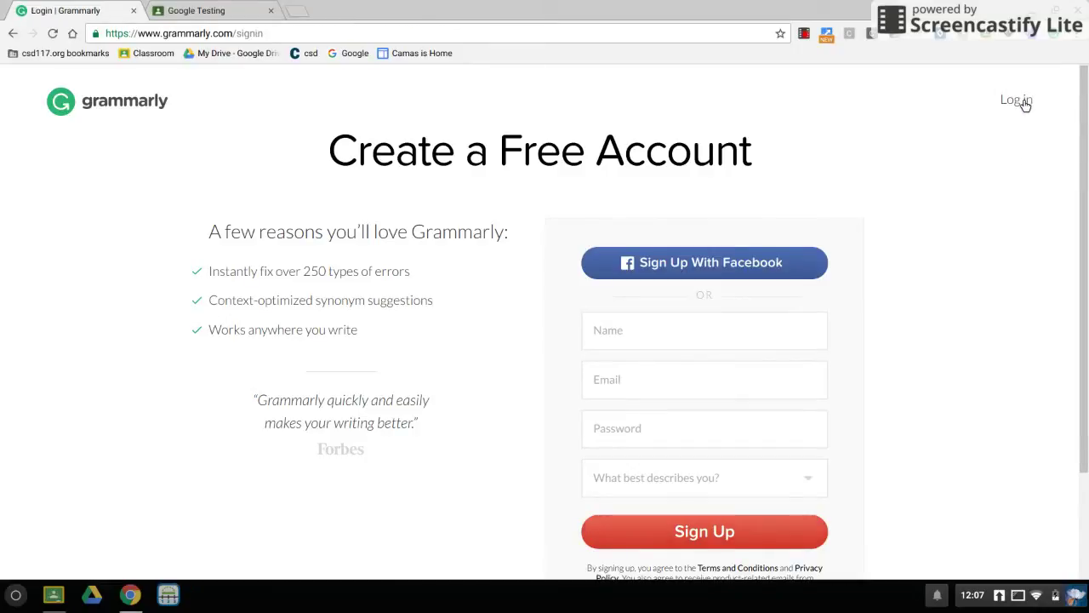
left_click(628, 255)
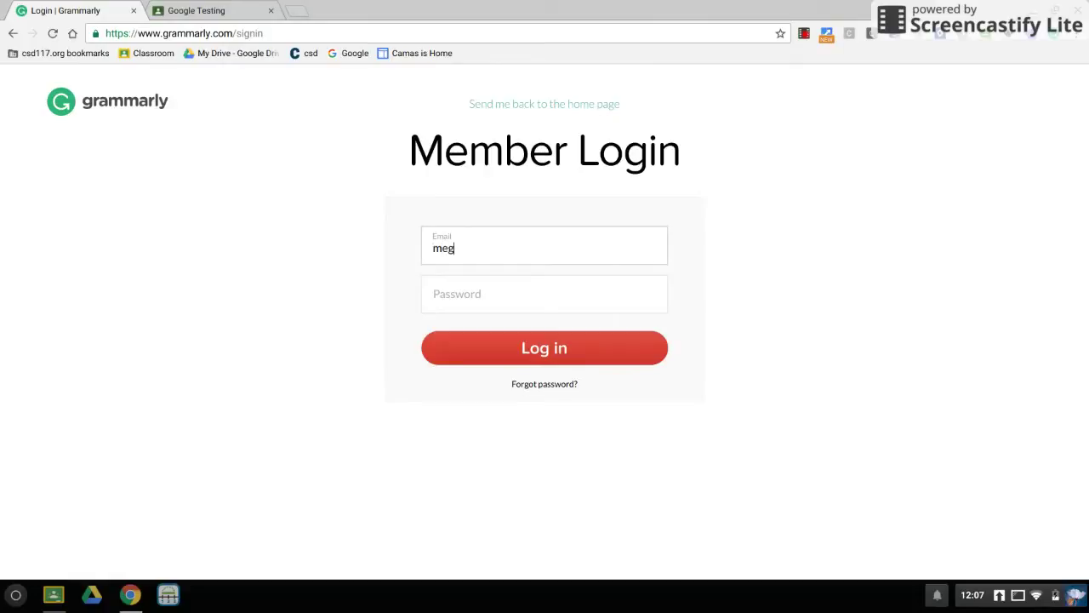
key("Tab")
type("•••••••")
key("BackSpace")
key("BackSpace")
key("BackSpace")
key("BackSpace")
key("BackSpace")
key("BackSpace")
key("BackSpace")
type("••••••••••")
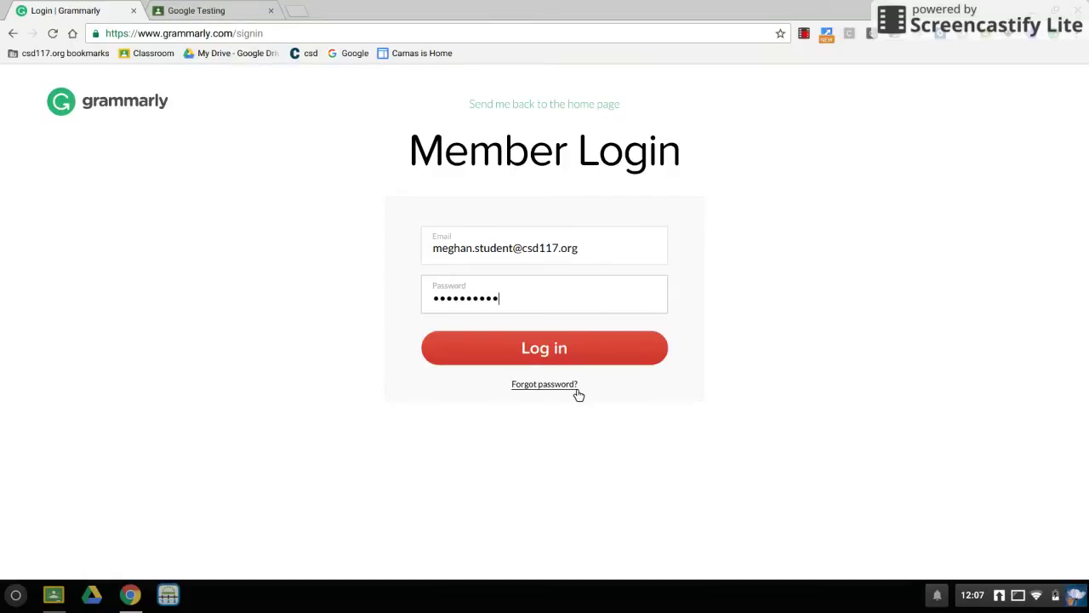
Log in and dismiss the welcome tour.
left_click(561, 350)
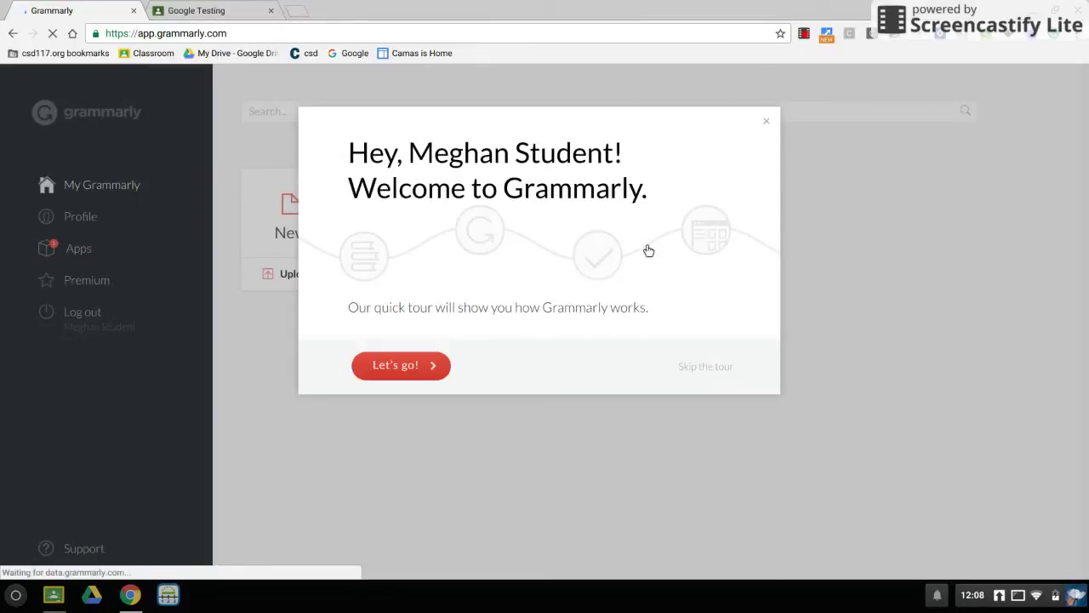
left_click(772, 125)
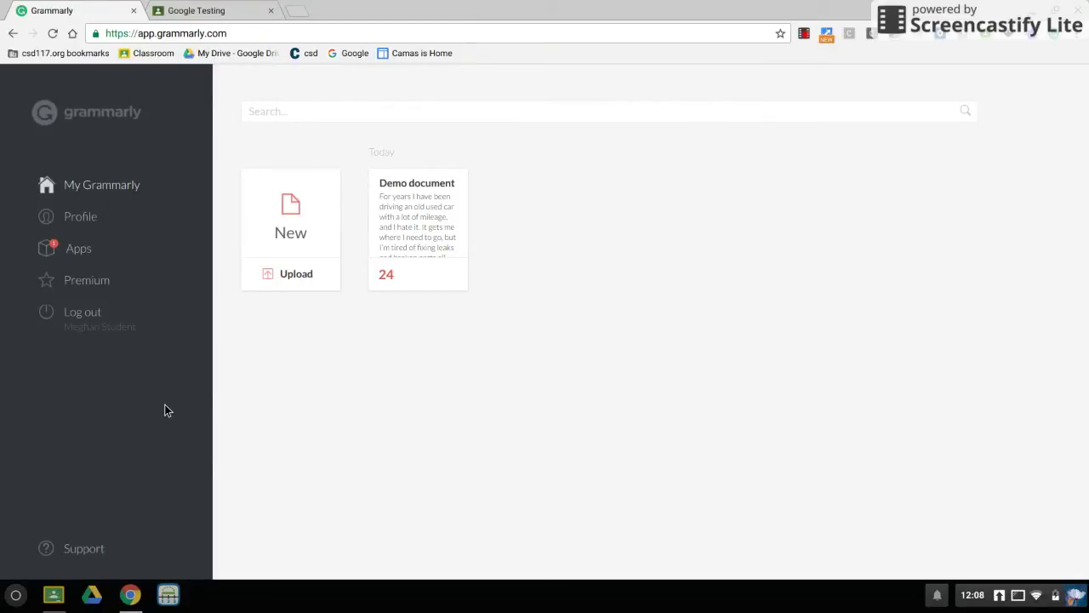
left_click(200, 15)
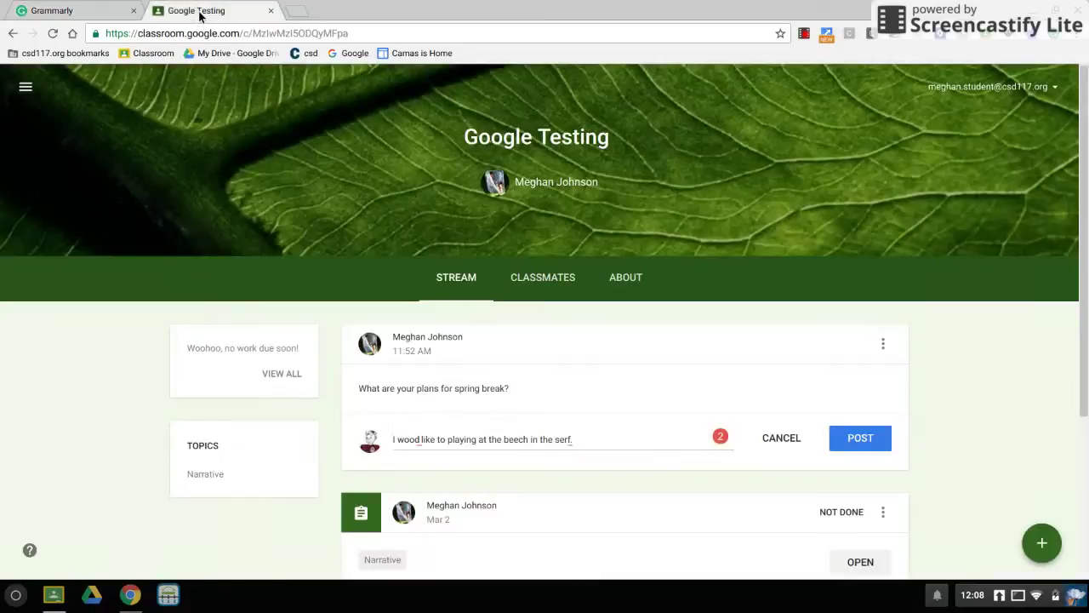
Replace 'wood' with 'would' in the spring-break reply and open it in the Grammarly editor.
scroll(220, 177, "down", 1)
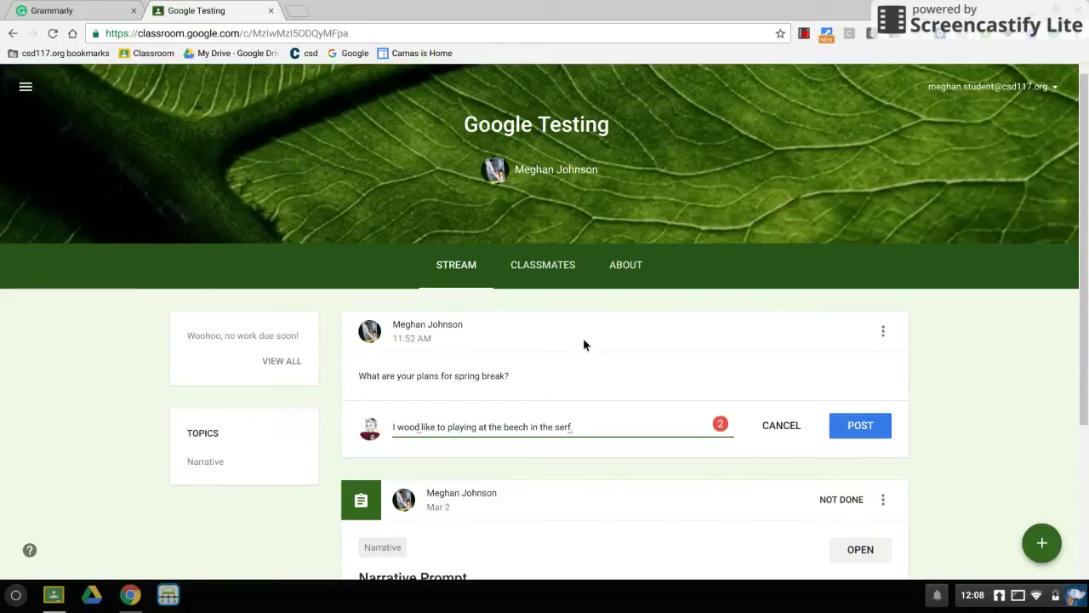
scroll(583, 338, "down", 1)
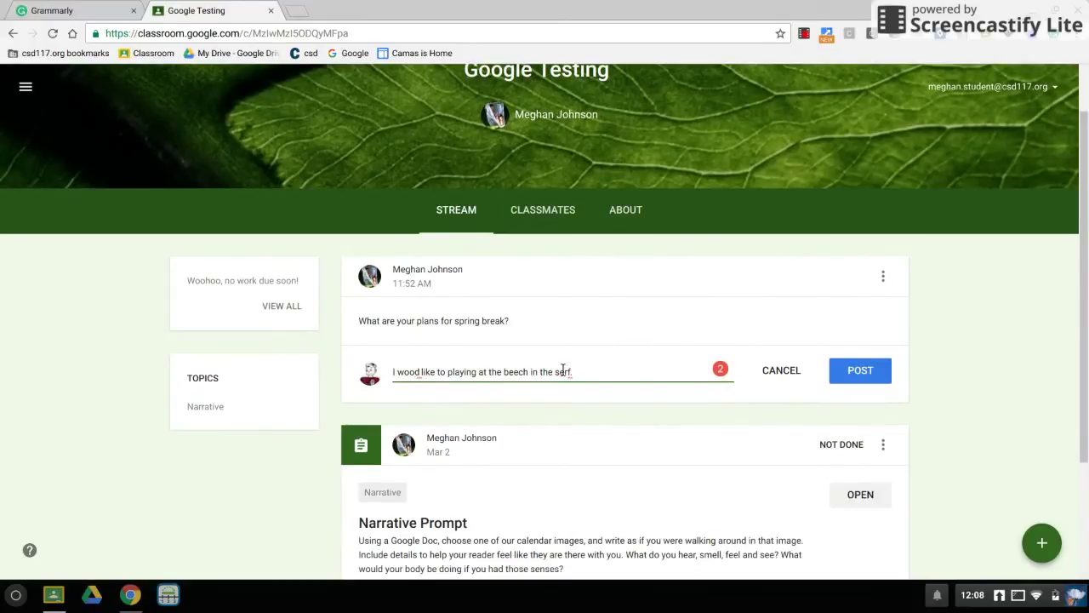
mouse_move(426, 382)
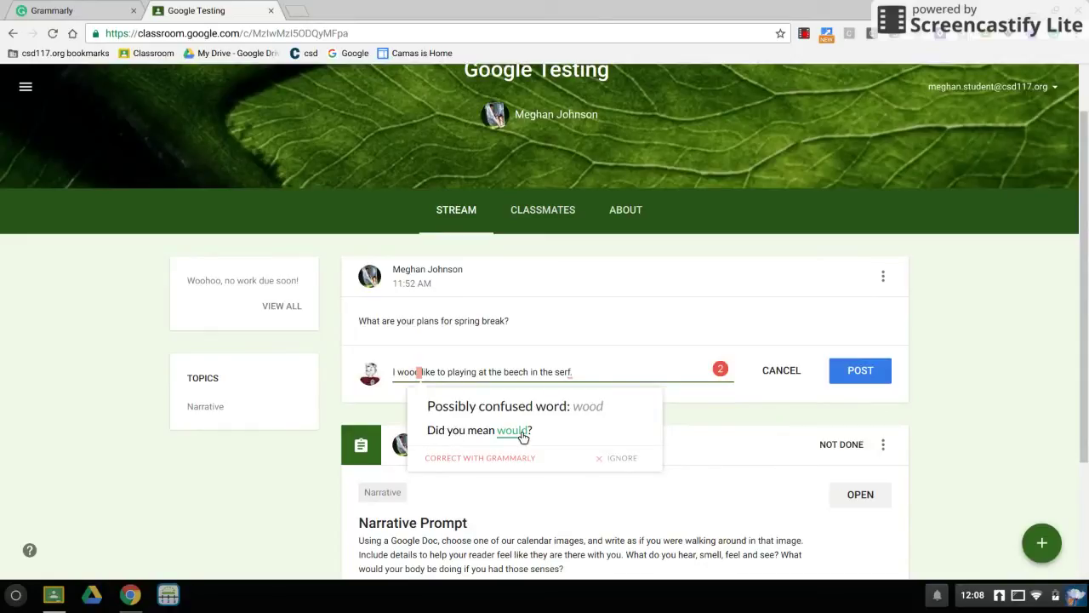
left_click(516, 431)
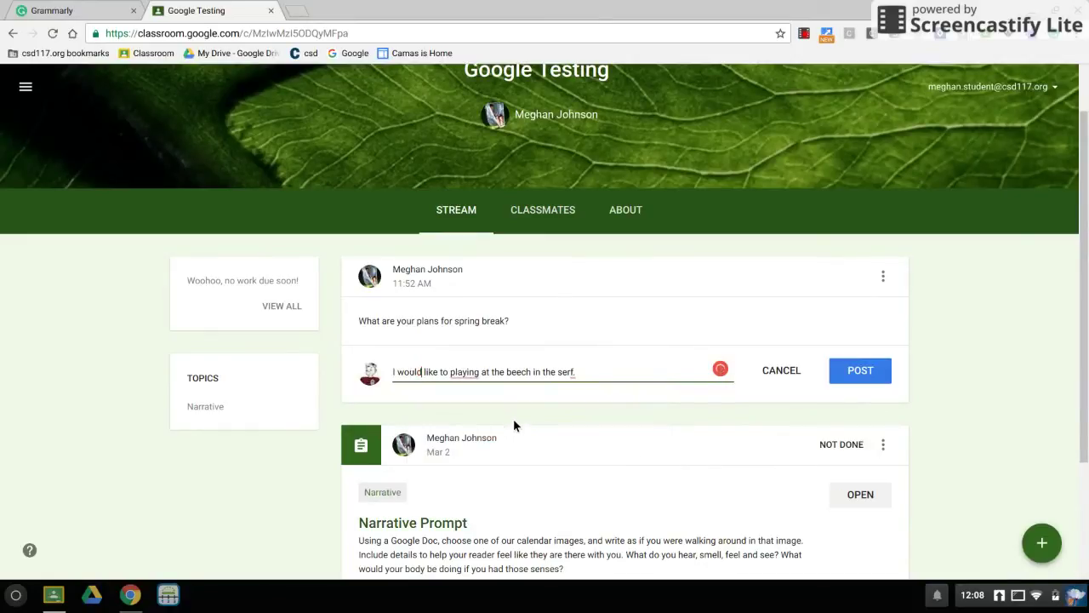
mouse_move(472, 382)
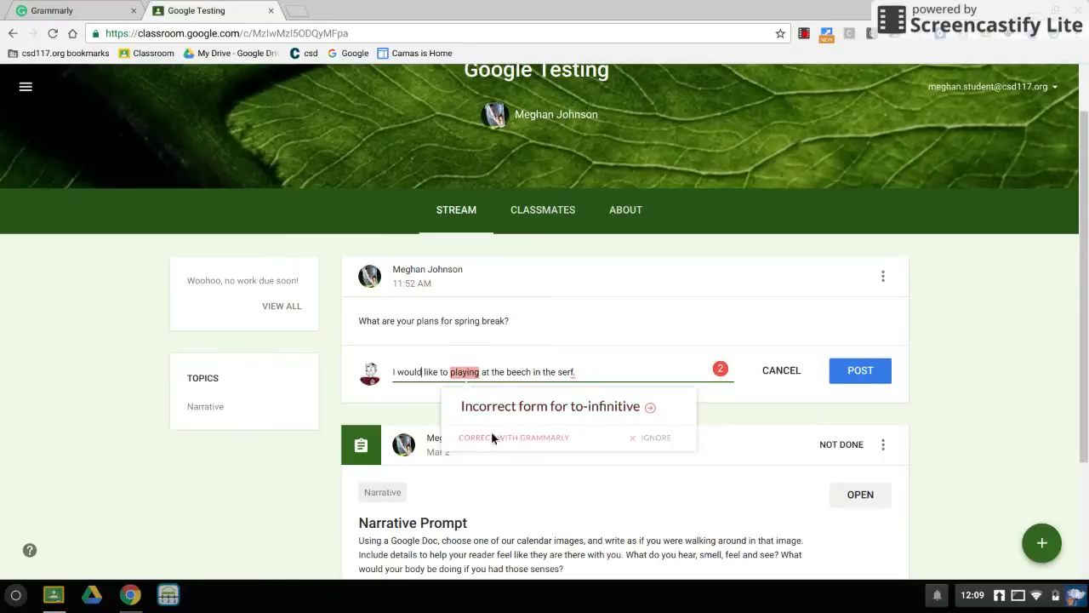
left_click(497, 441)
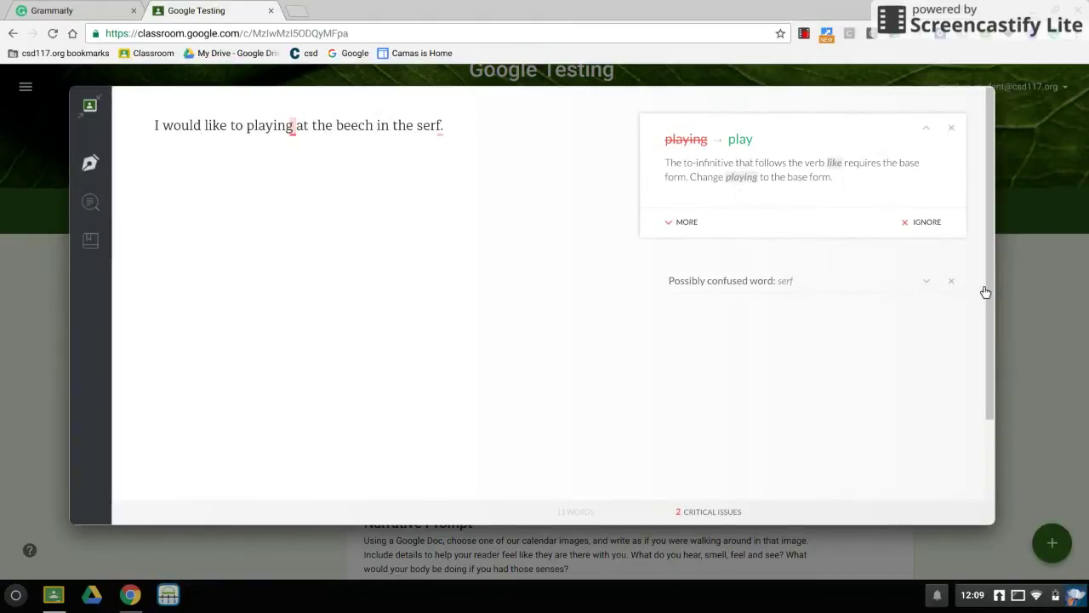
Accept 'play' in place of 'playing' in the Grammarly editor and return to the comment.
left_click(935, 285)
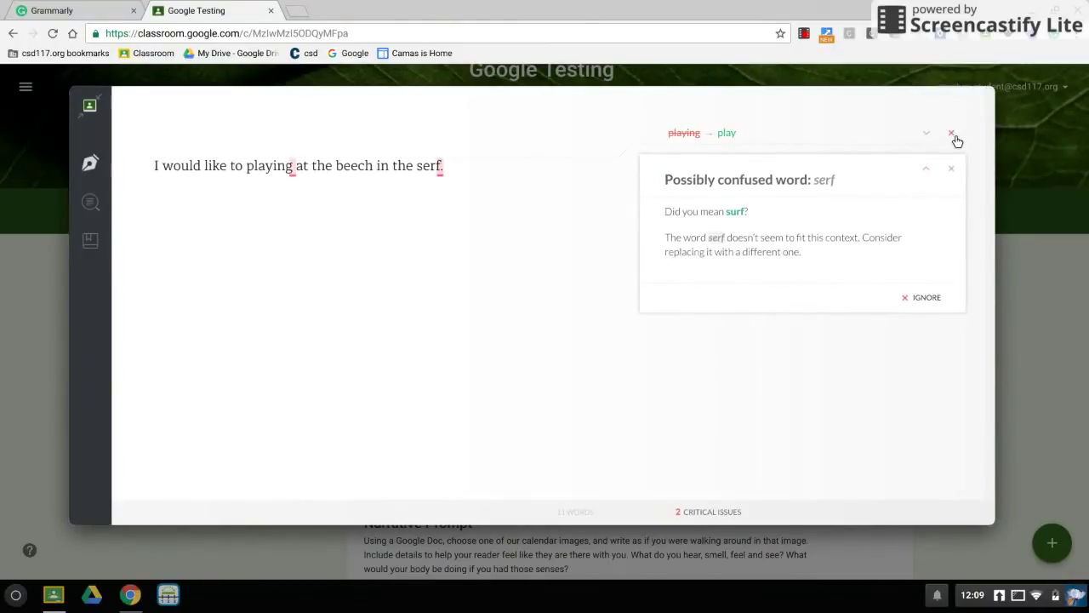
left_click(728, 134)
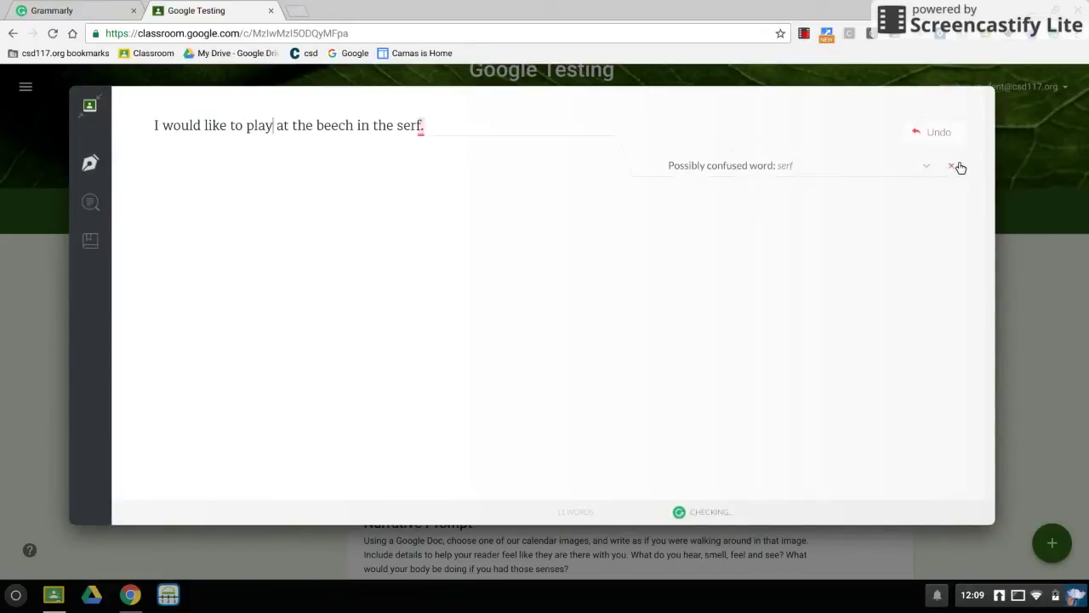
left_click(90, 106)
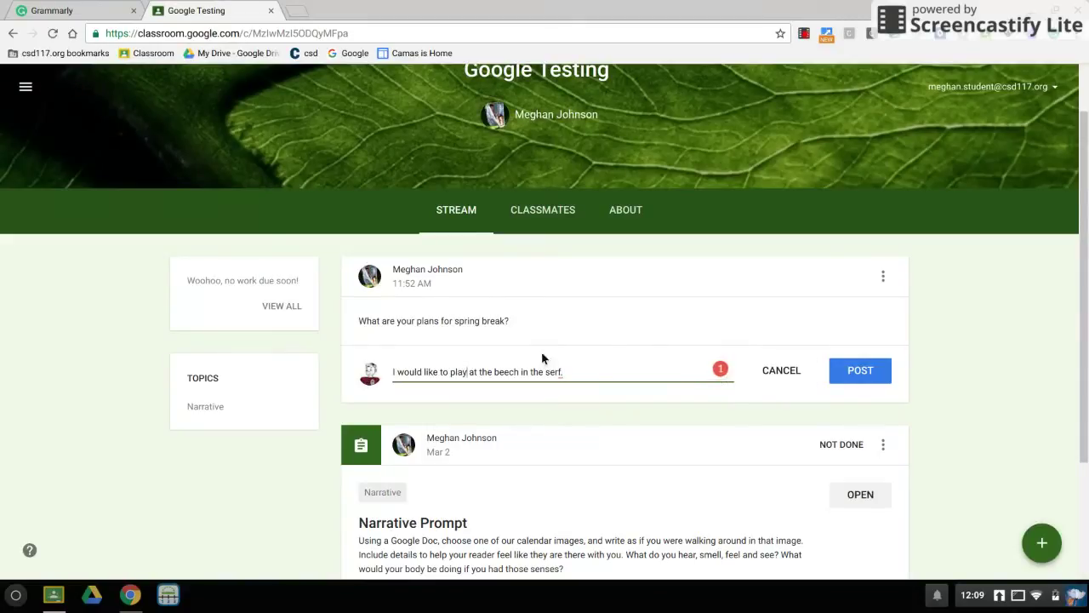
Accept 'surf' in place of 'serf' and retype the trailing period.
left_click(566, 382)
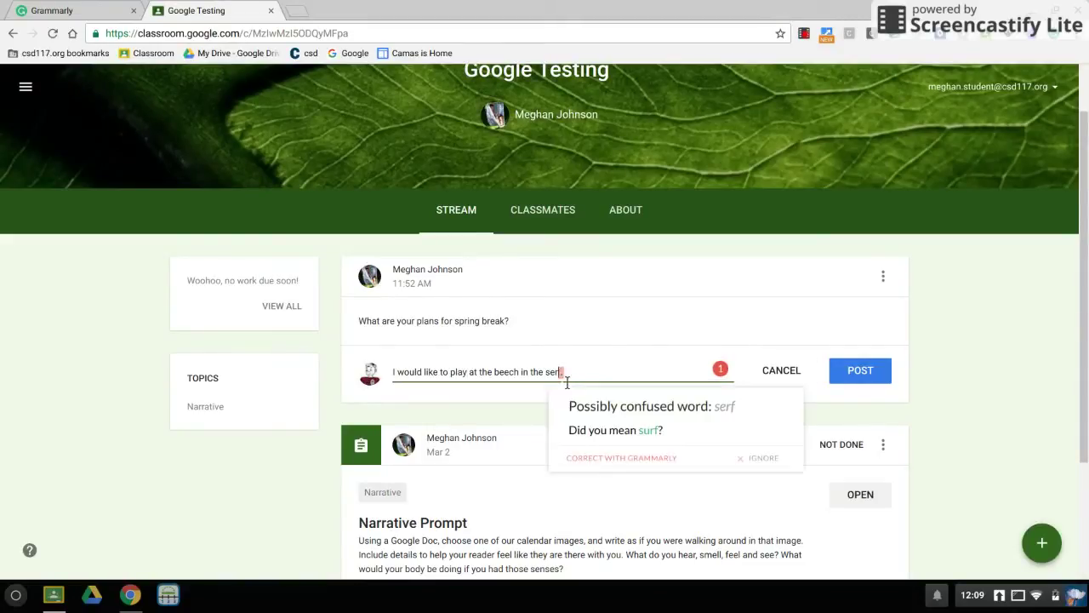
left_click(649, 432)
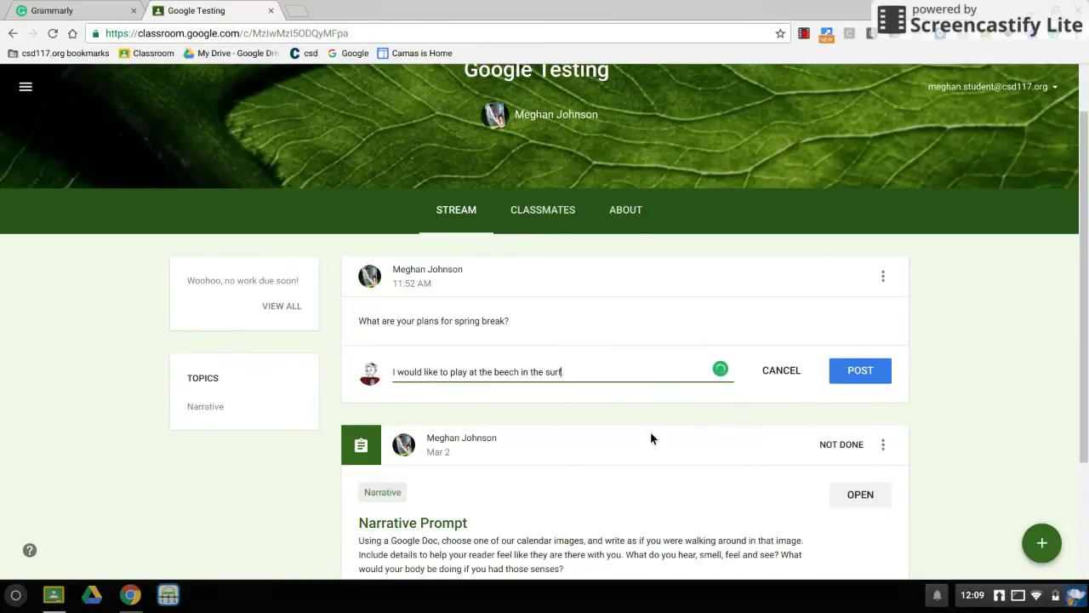
key("BackSpace")
key("BackSpace")
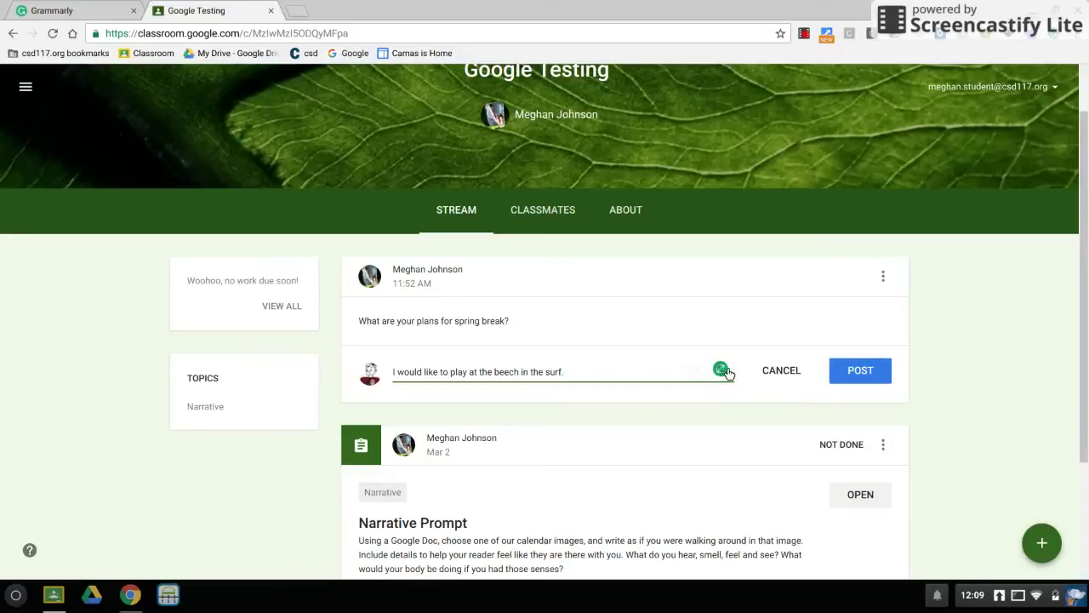
type(".")
Change 'surf' back to 'serf' and reopen the reply in the Grammarly editor.
key("Left")
key("Left")
key("Left")
key("BackSpace")
type("e")
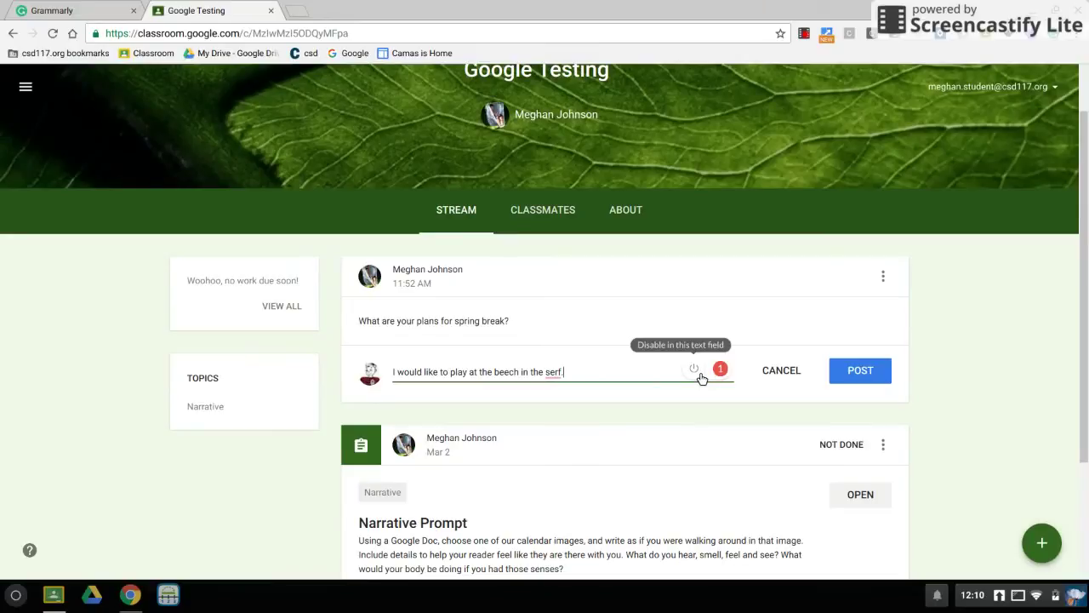
left_click(724, 373)
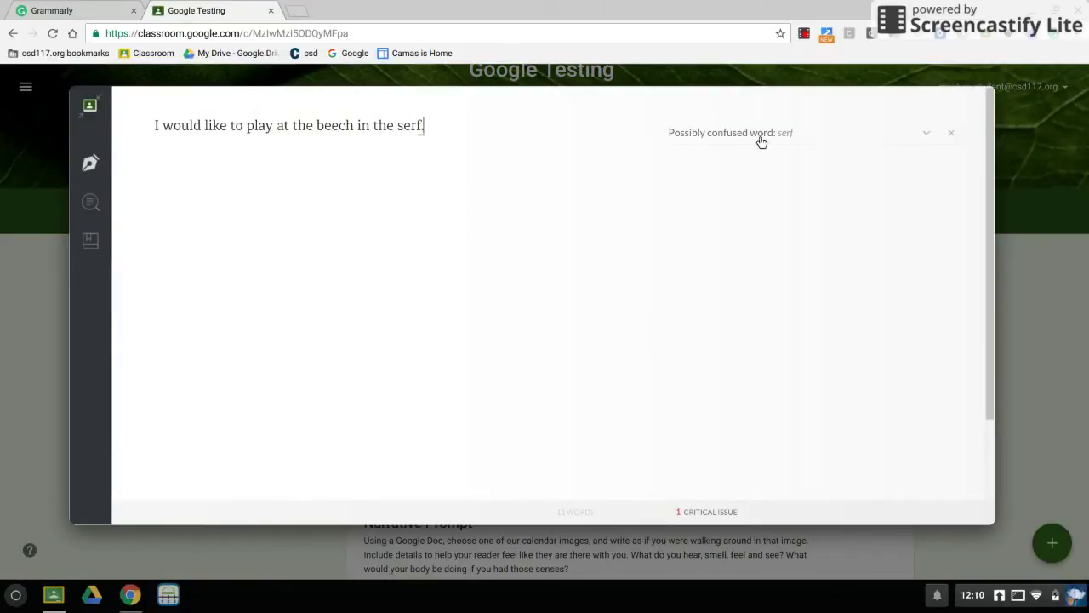
left_click(95, 169)
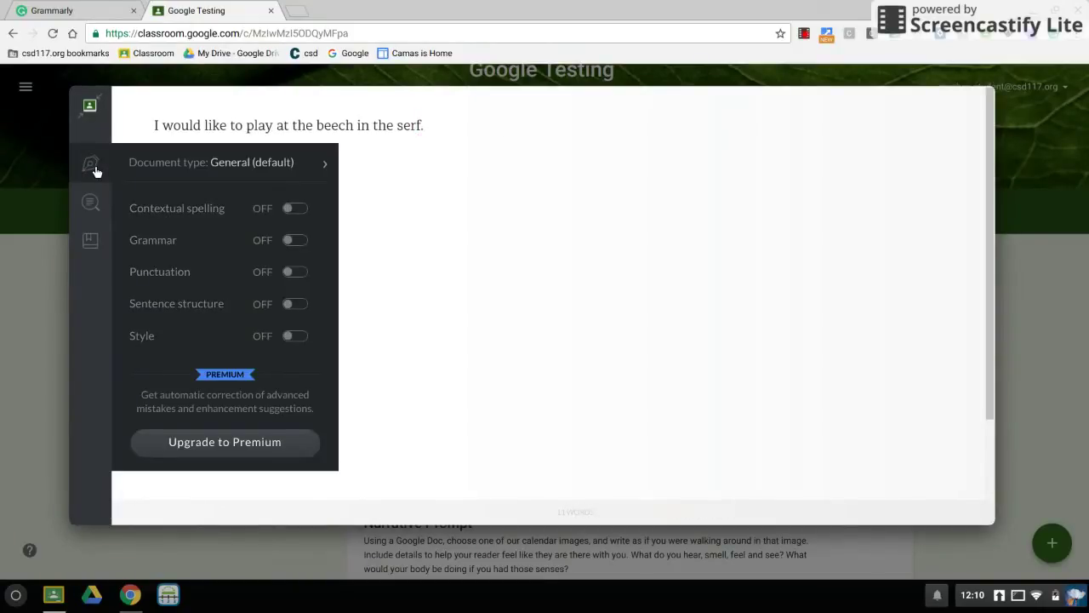
left_click(292, 209)
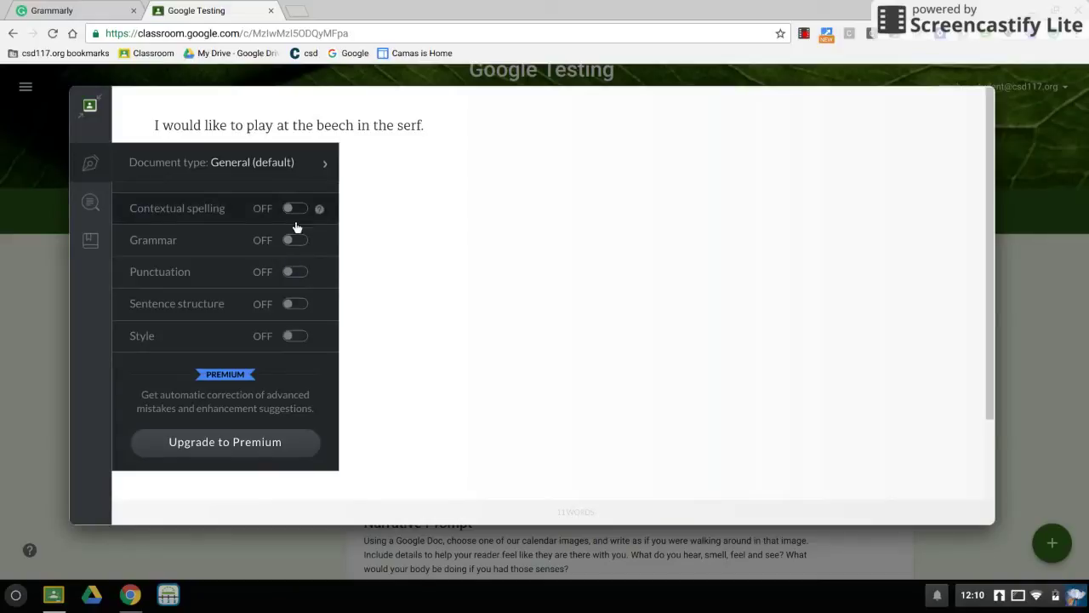
left_click(306, 273)
left_click(304, 307)
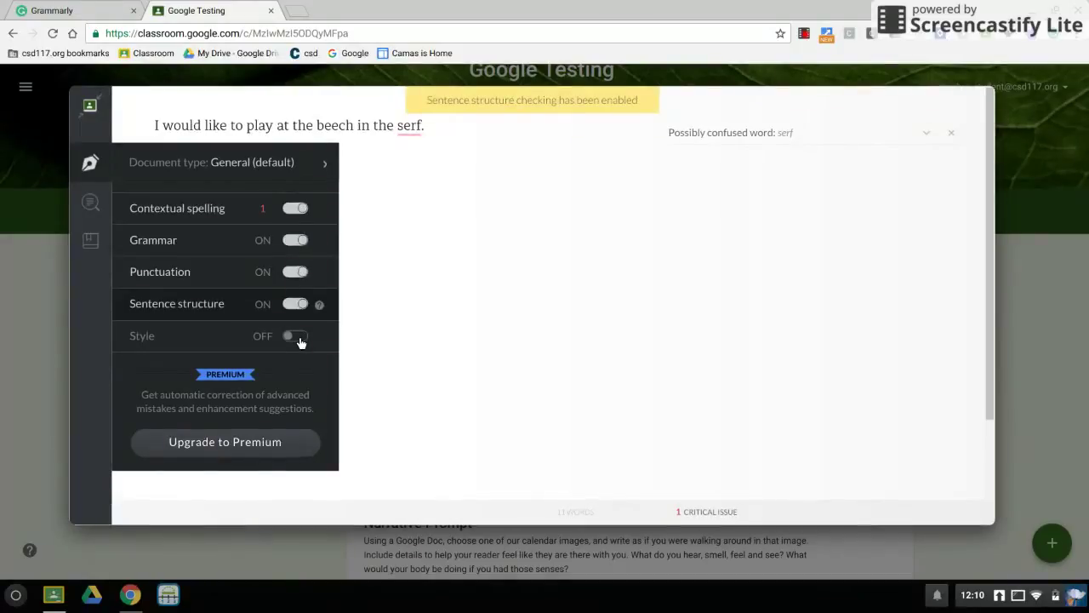
left_click(299, 336)
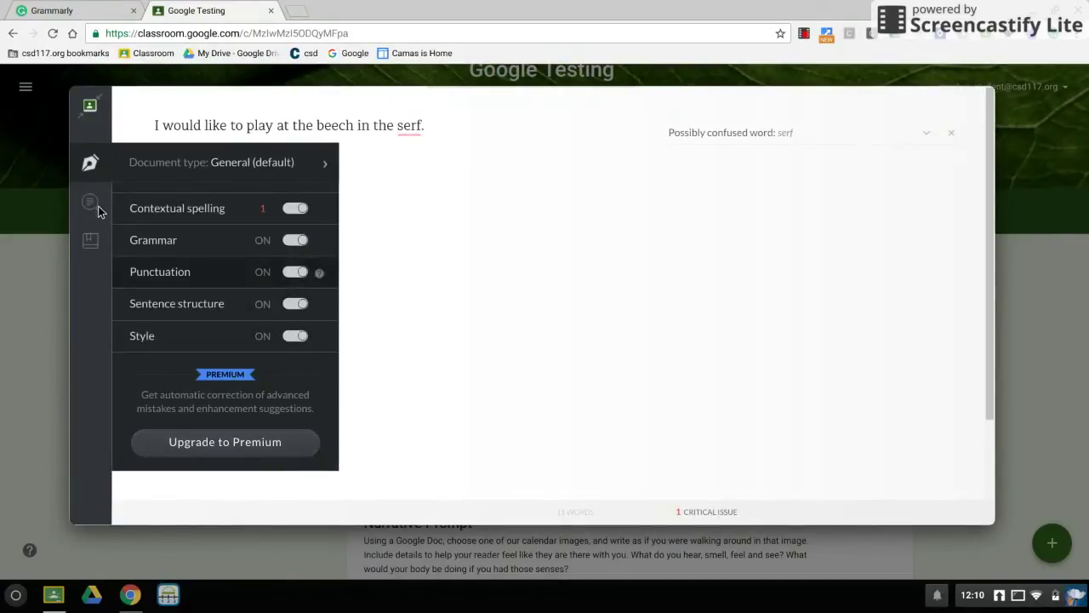
mouse_move(102, 205)
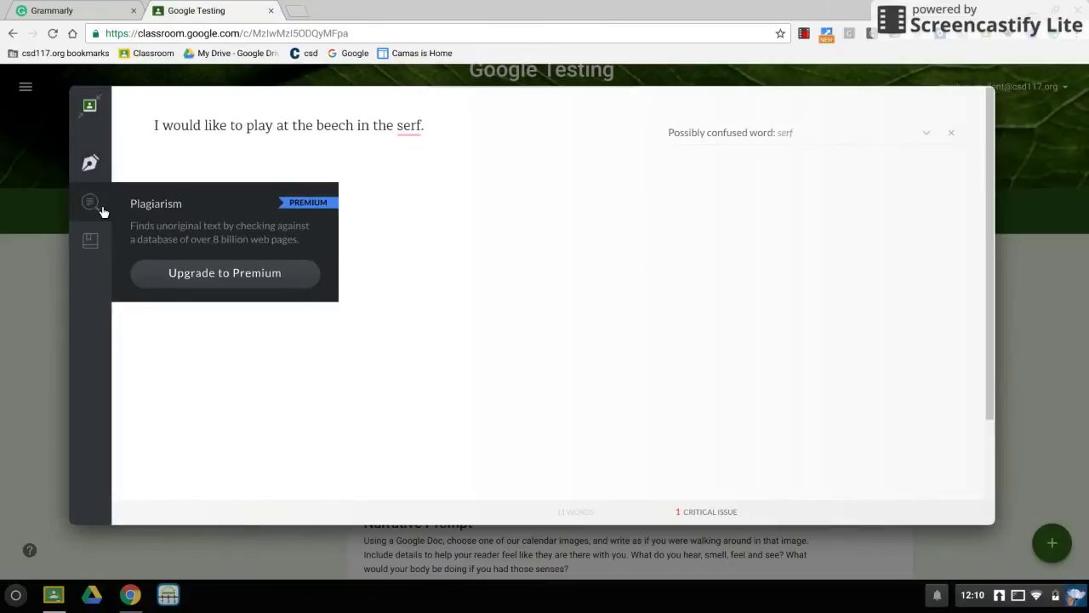
mouse_move(99, 236)
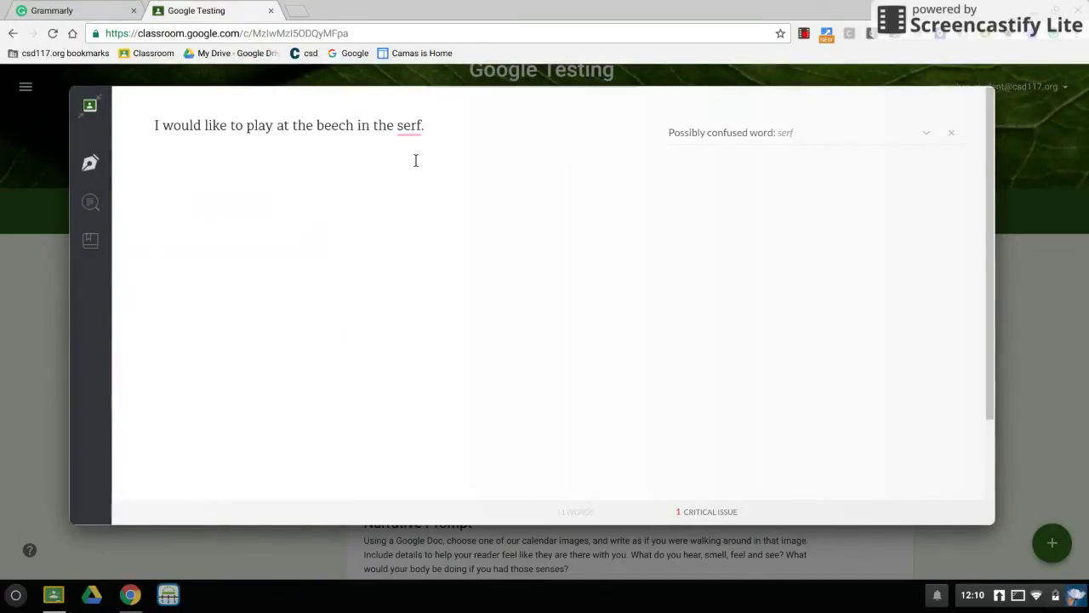
Replace 'serf' with 'surf' and post 'I would like to play at the beech in the surf.'.
left_click(933, 135)
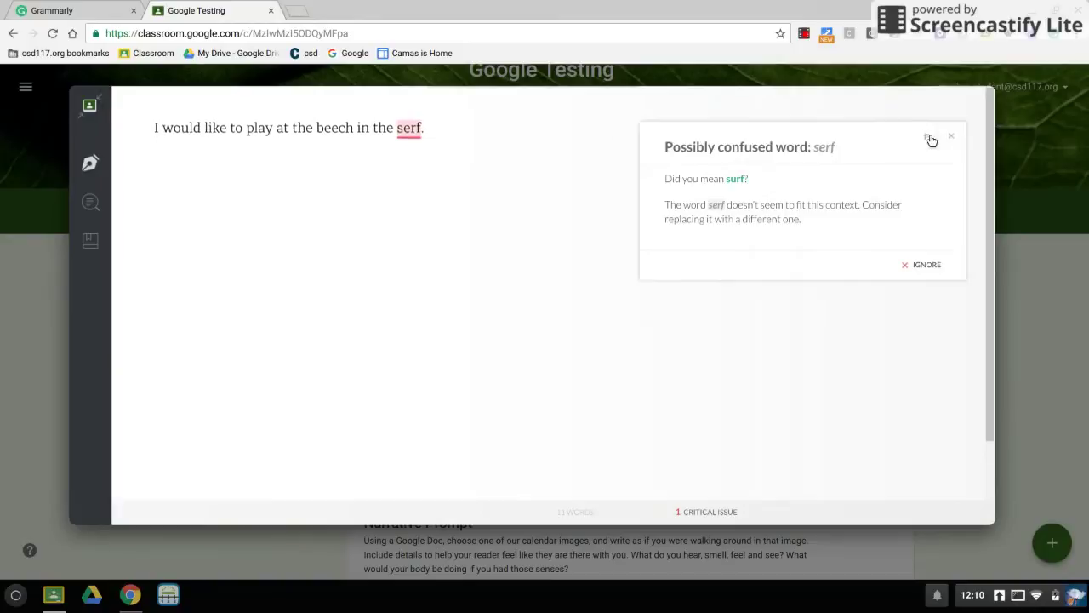
left_click(736, 179)
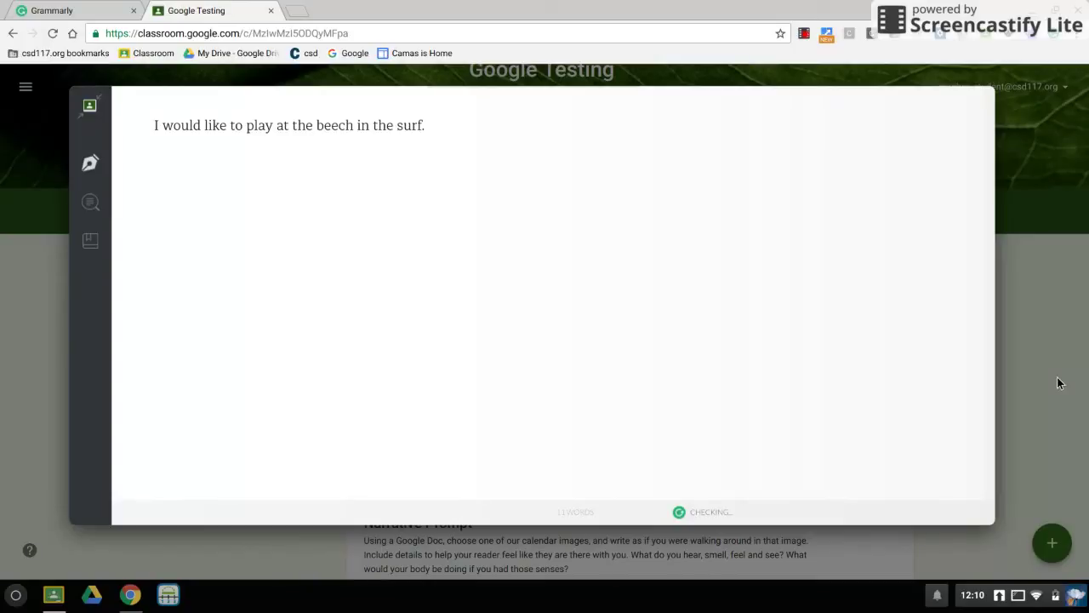
left_click(90, 109)
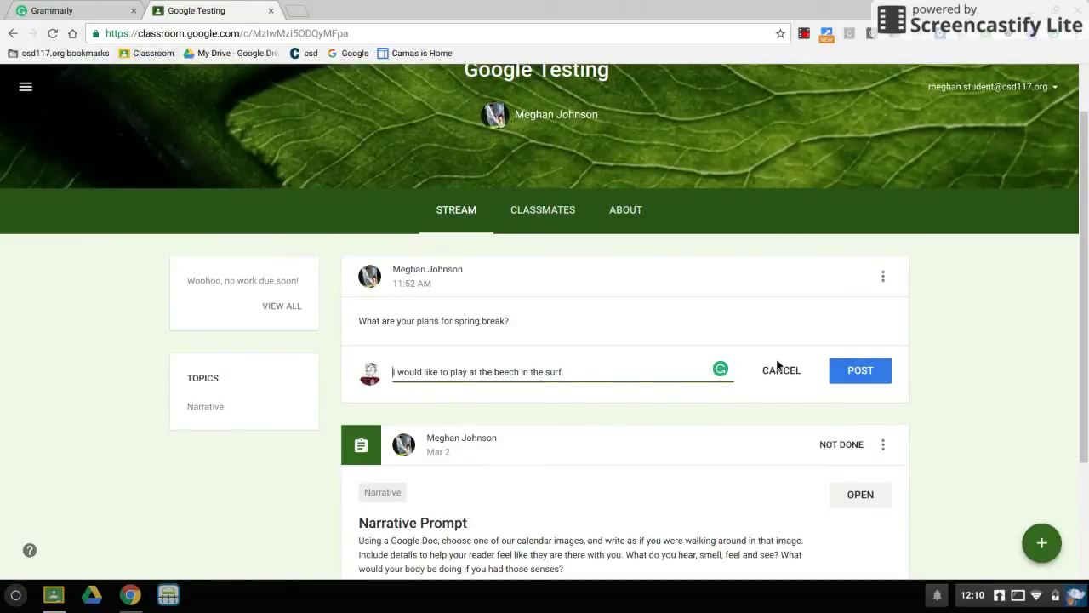
left_click(885, 374)
left_click(881, 376)
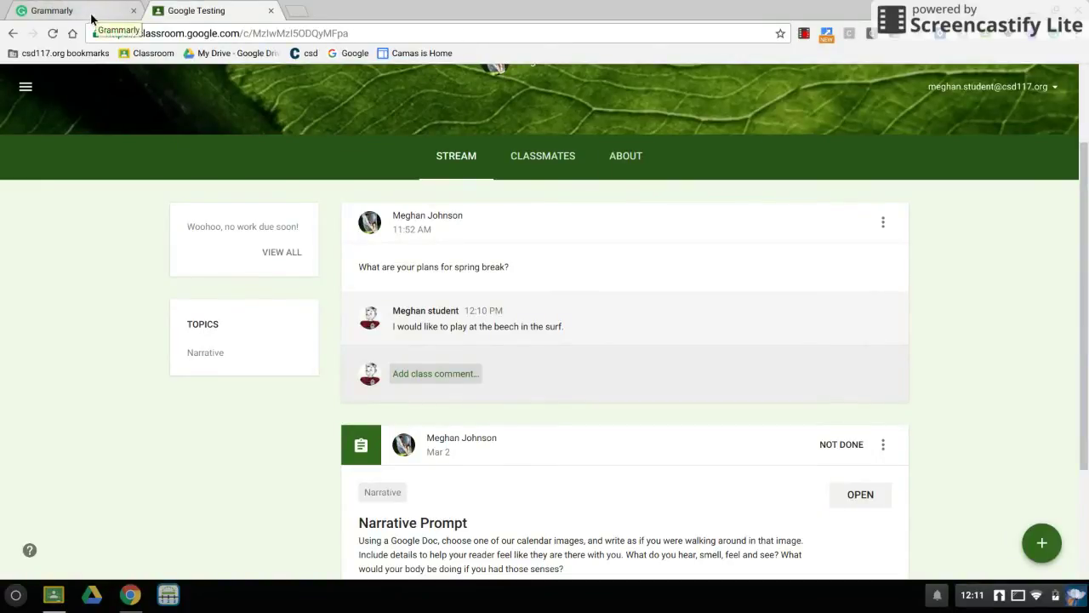
Stop briefly at the Grammarly dashboard, then go to the Camas Snack Hunters Planning document.
left_click(92, 18)
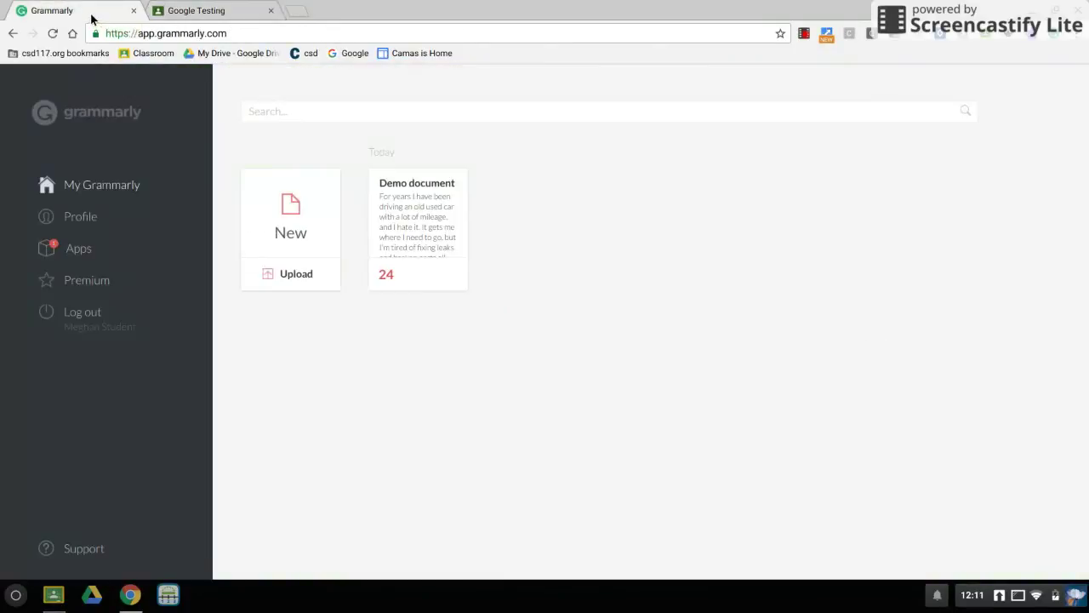
left_click(805, 36)
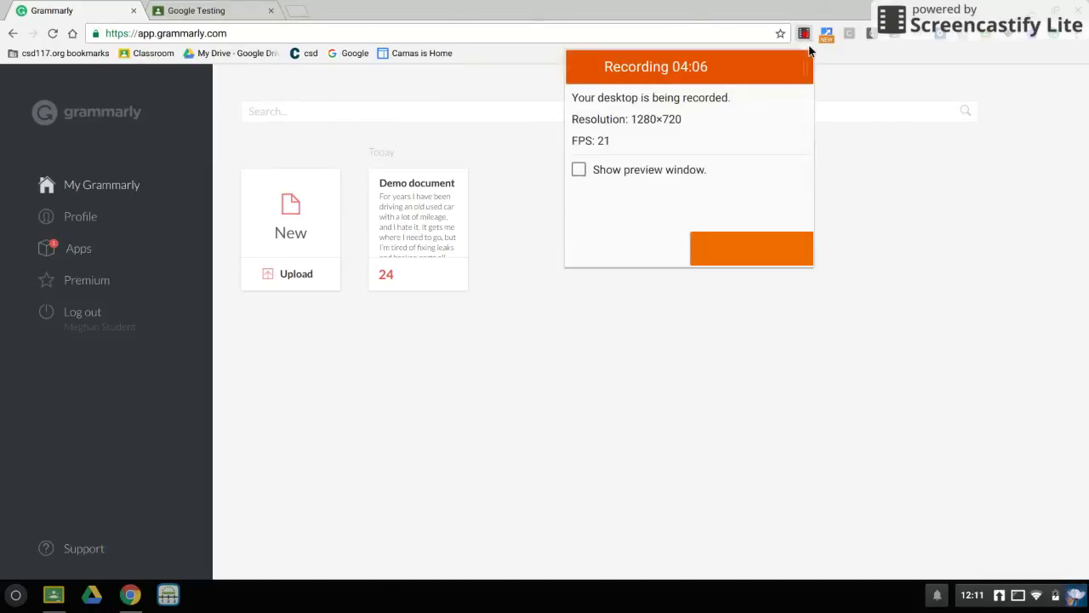
left_click(656, 228)
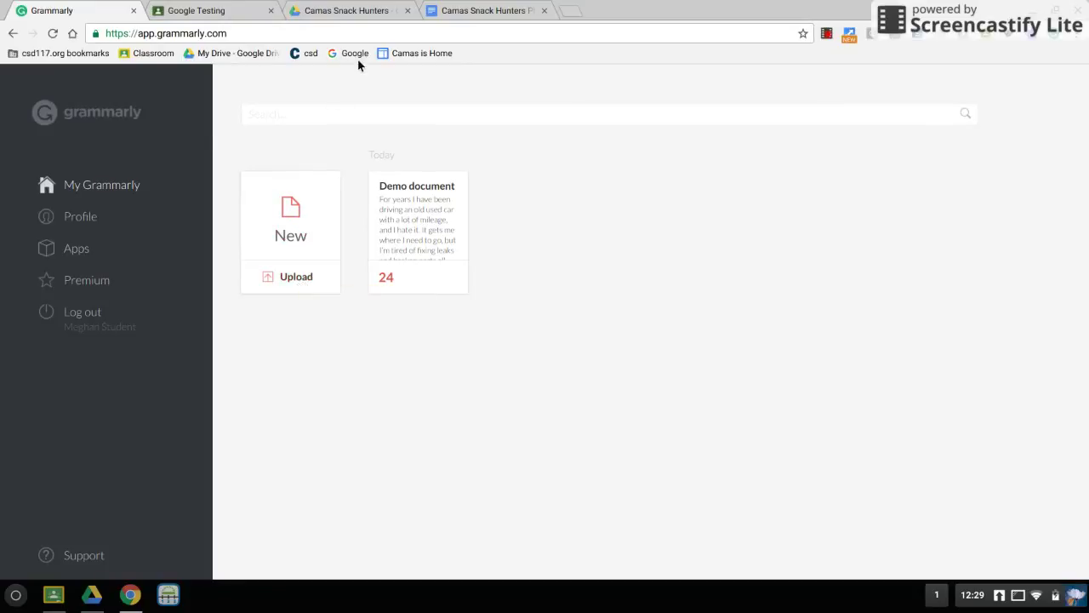
left_click(454, 12)
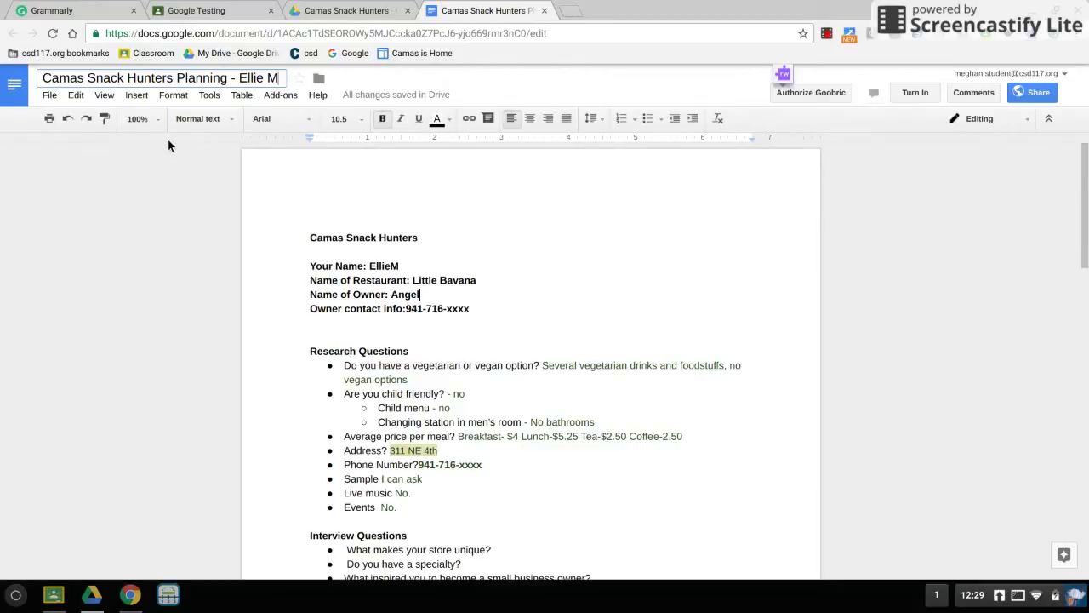
Download the Camas Snack Hunters planning document as a Microsoft Word (.docx) file.
left_click(51, 96)
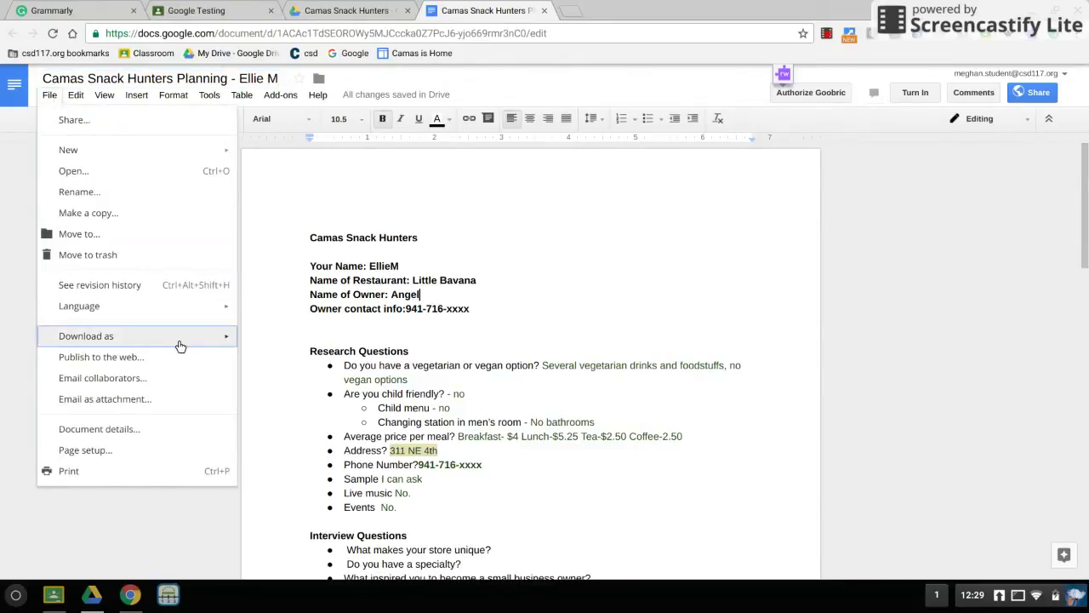
mouse_move(178, 338)
left_click(302, 341)
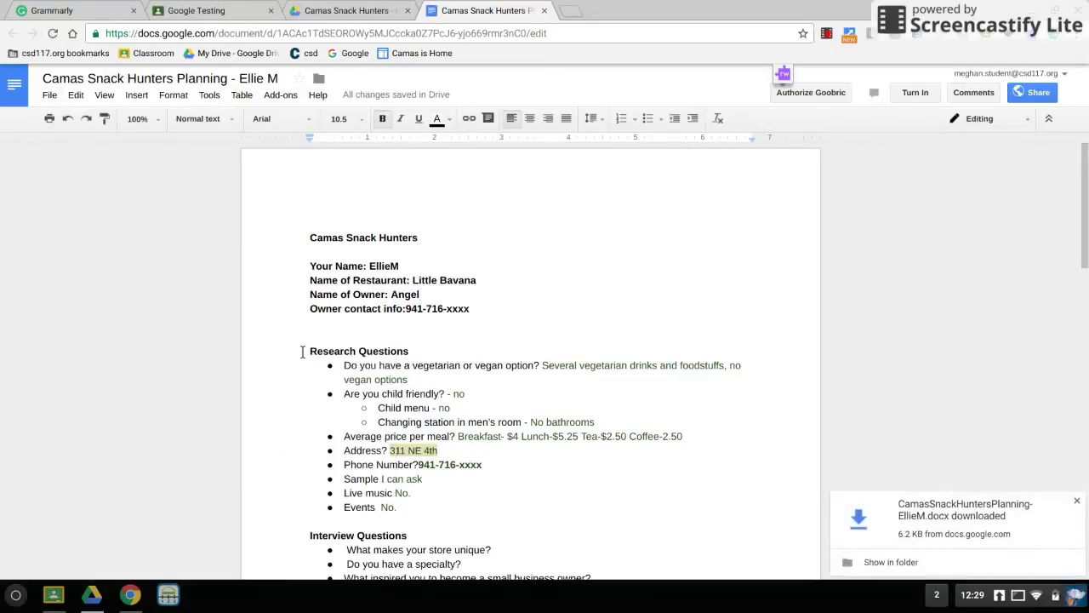
left_click(41, 12)
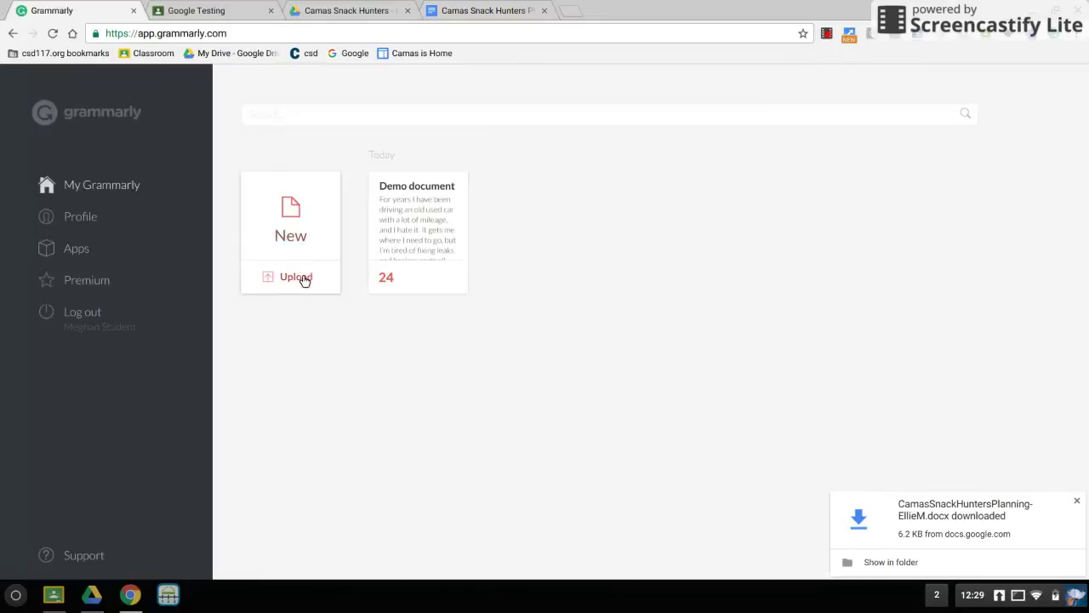
Upload the downloaded planning .docx from the Downloads folder into Grammarly.
left_click(299, 278)
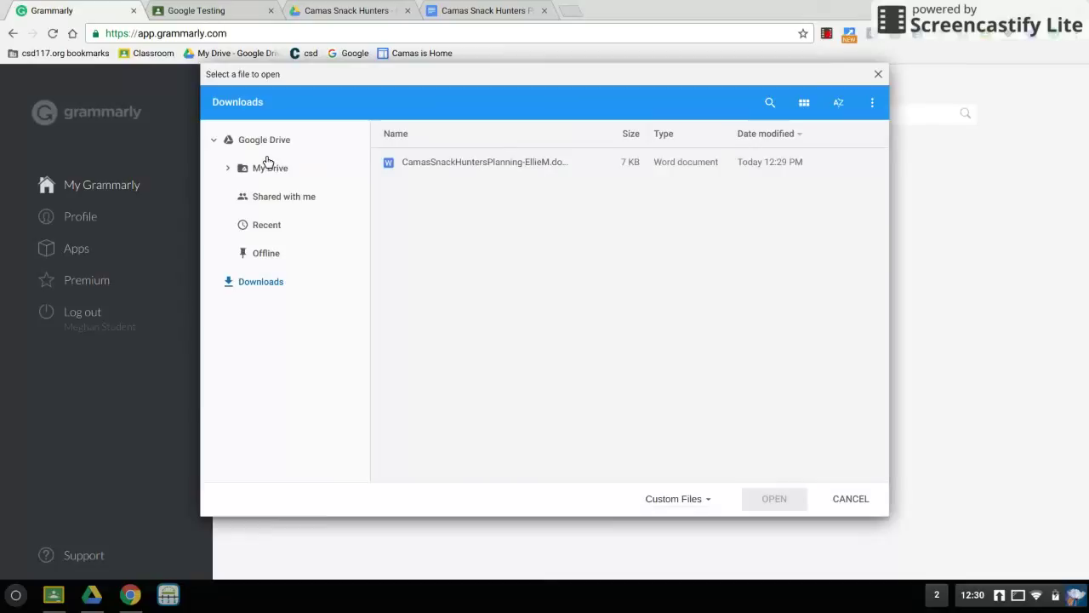
left_click(498, 161)
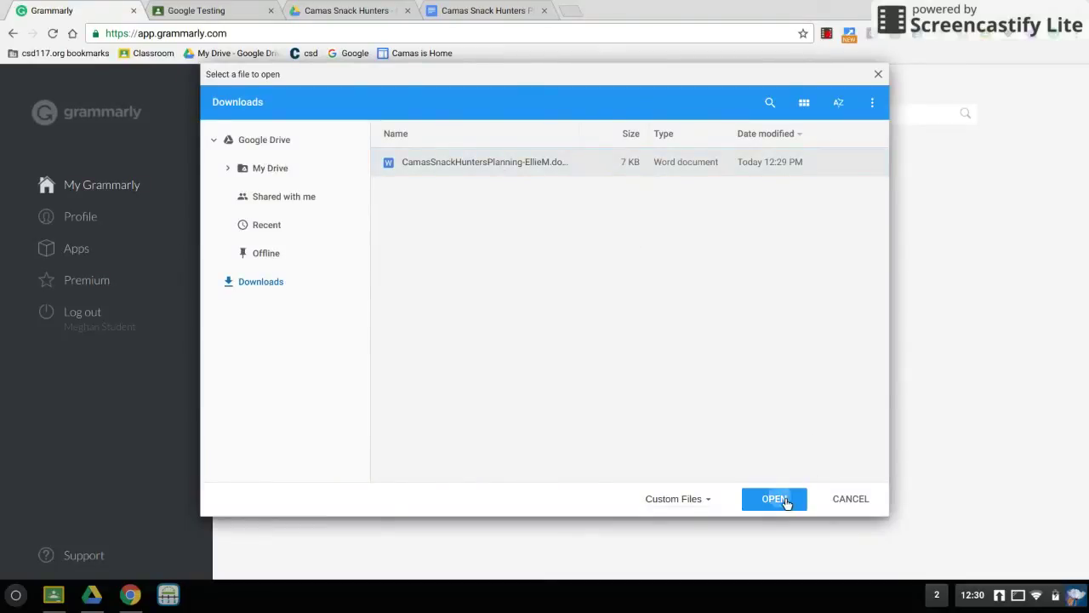
left_click(774, 499)
left_click(467, 12)
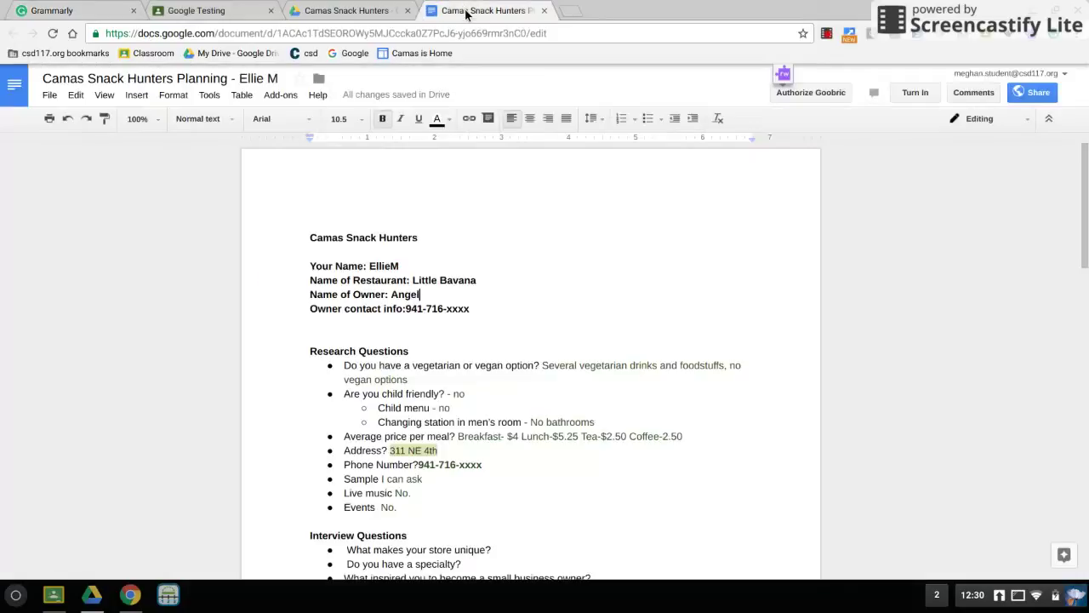
Scroll through the planning sheet down to the extra sprinkle section.
scroll(566, 376, "down", 2)
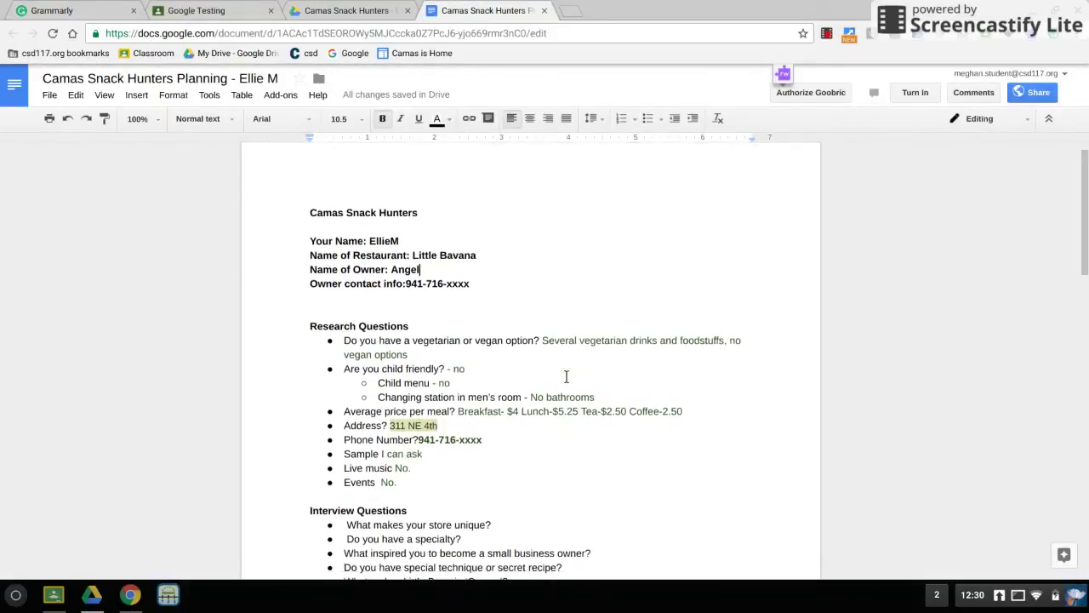
scroll(565, 377, "down", 4)
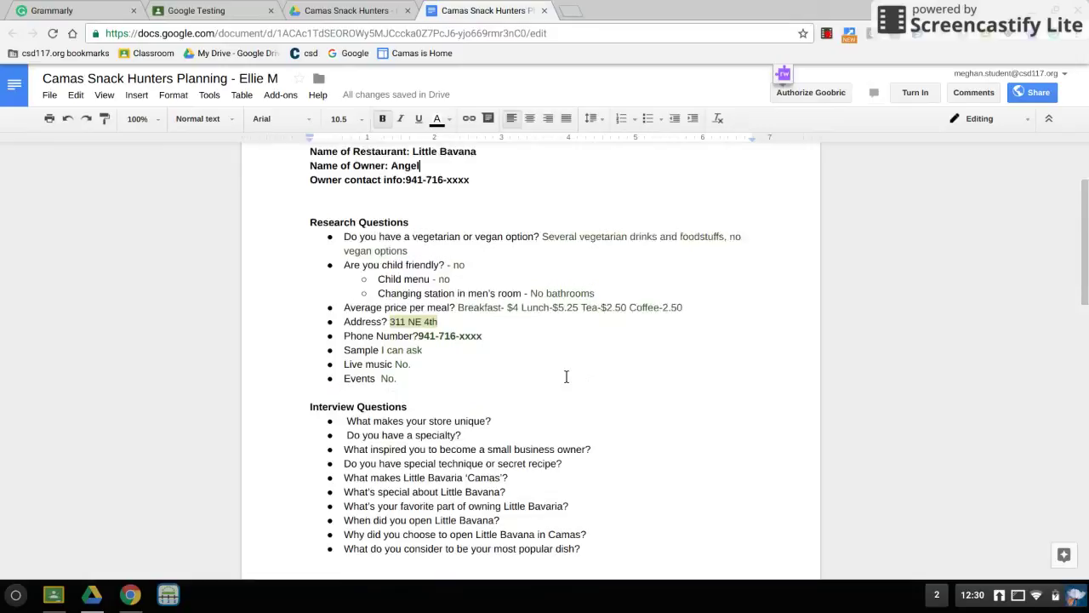
scroll(566, 376, "down", 5)
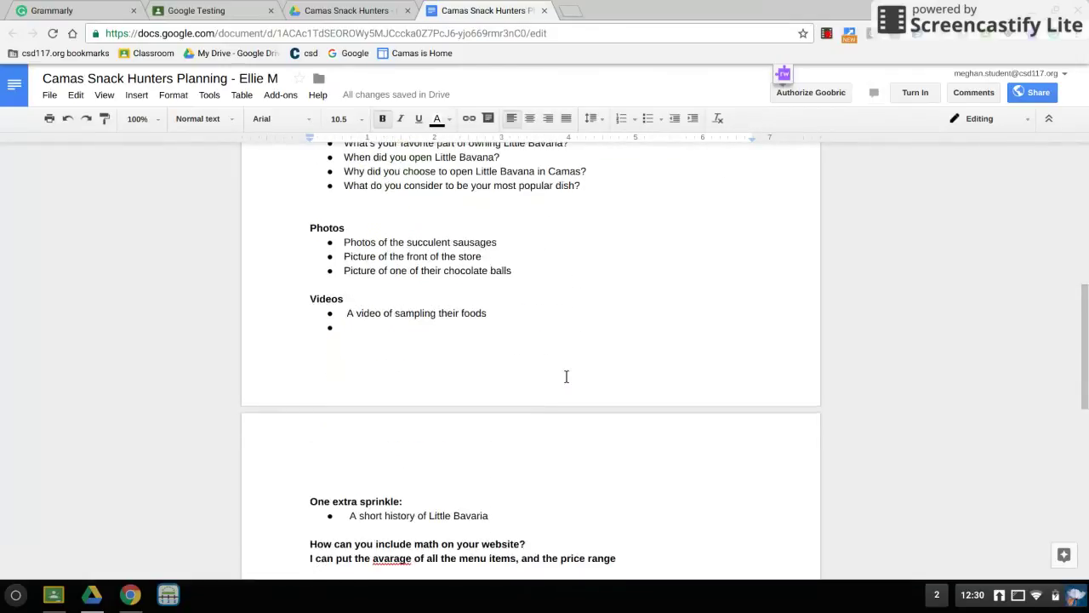
left_click(101, 11)
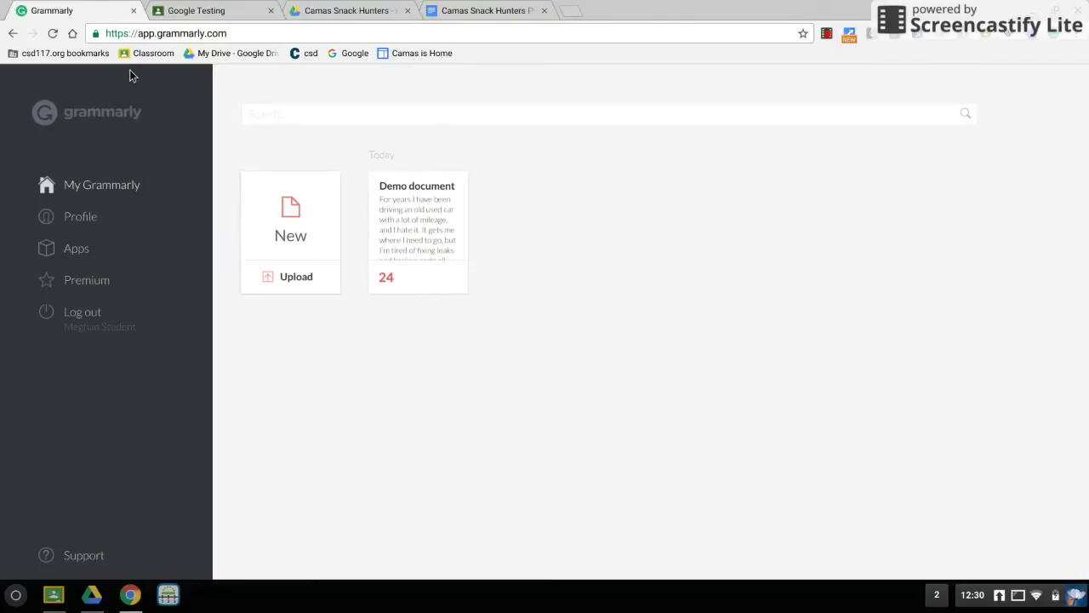
Reload the Grammarly dashboard and open the new CamasSnackHunters document card.
left_click(58, 35)
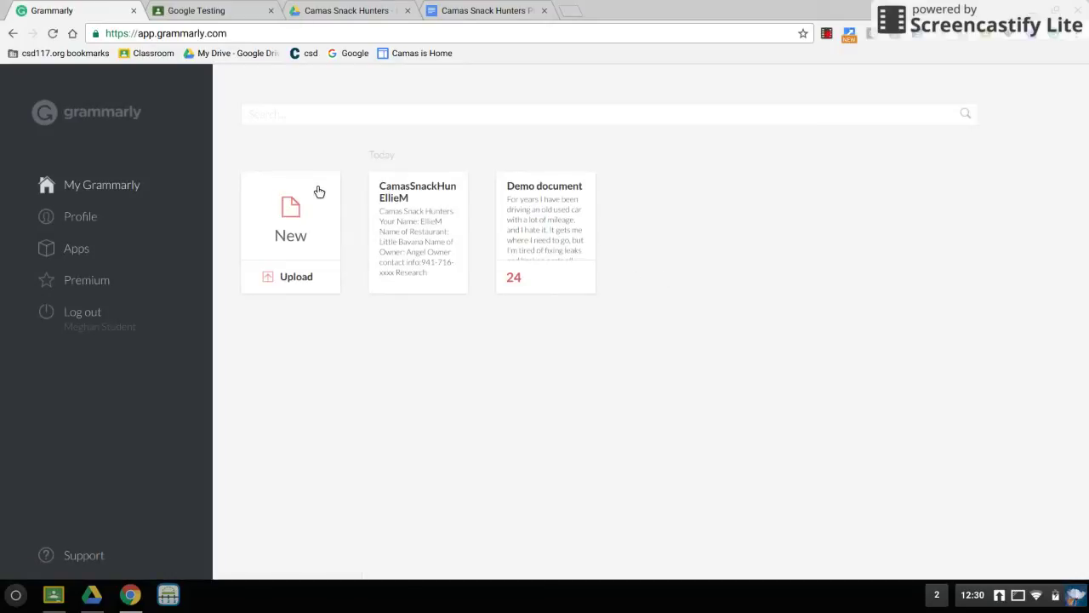
left_click(430, 195)
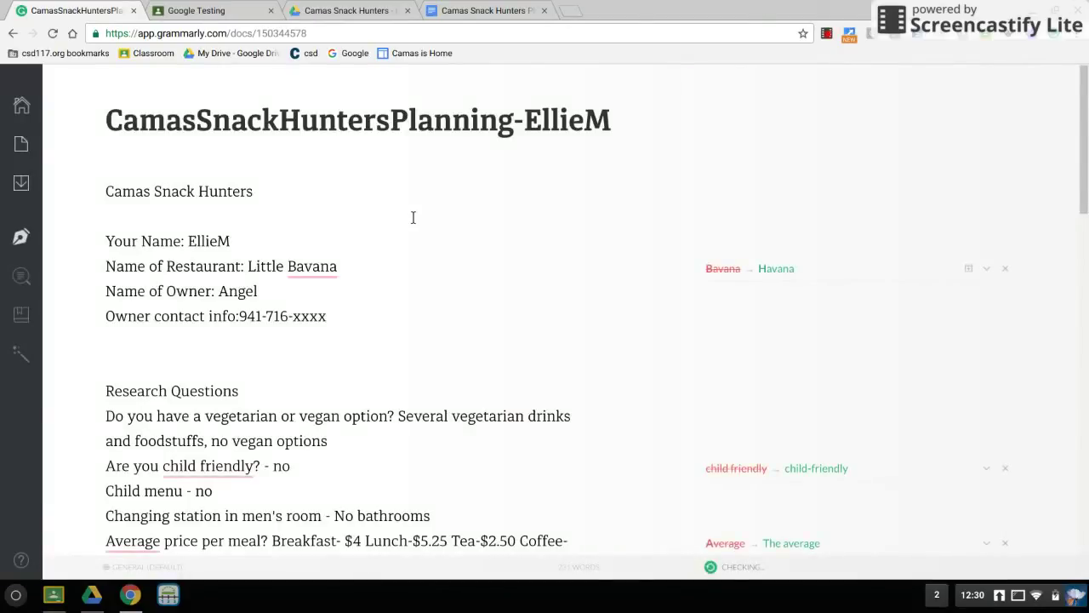
Accept the 'child friendly → child-friendly' hyphenation fix.
scroll(418, 265, "down", 1)
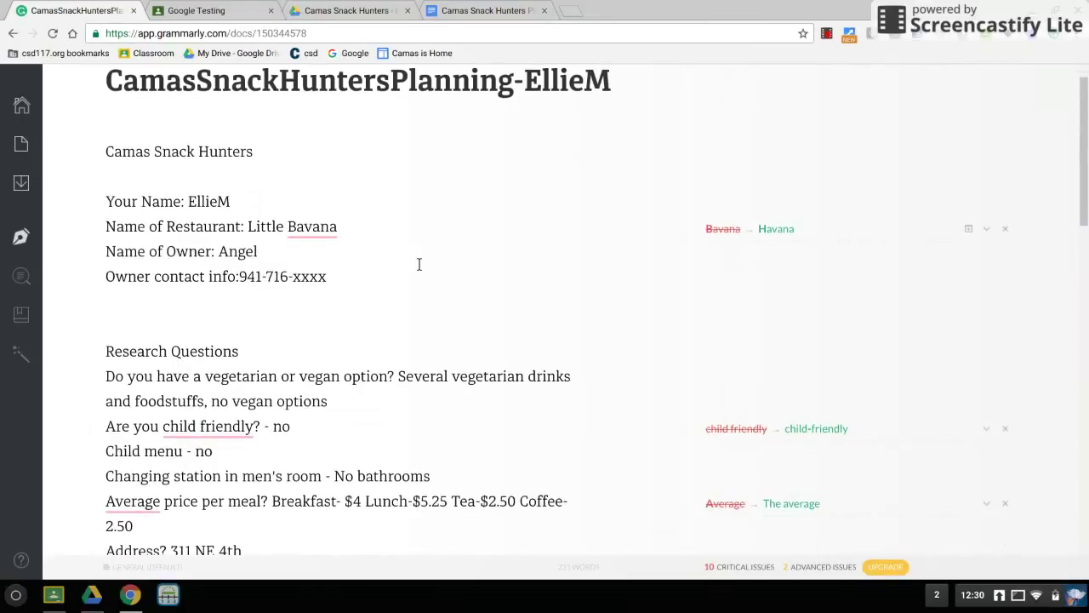
scroll(418, 265, "down", 1)
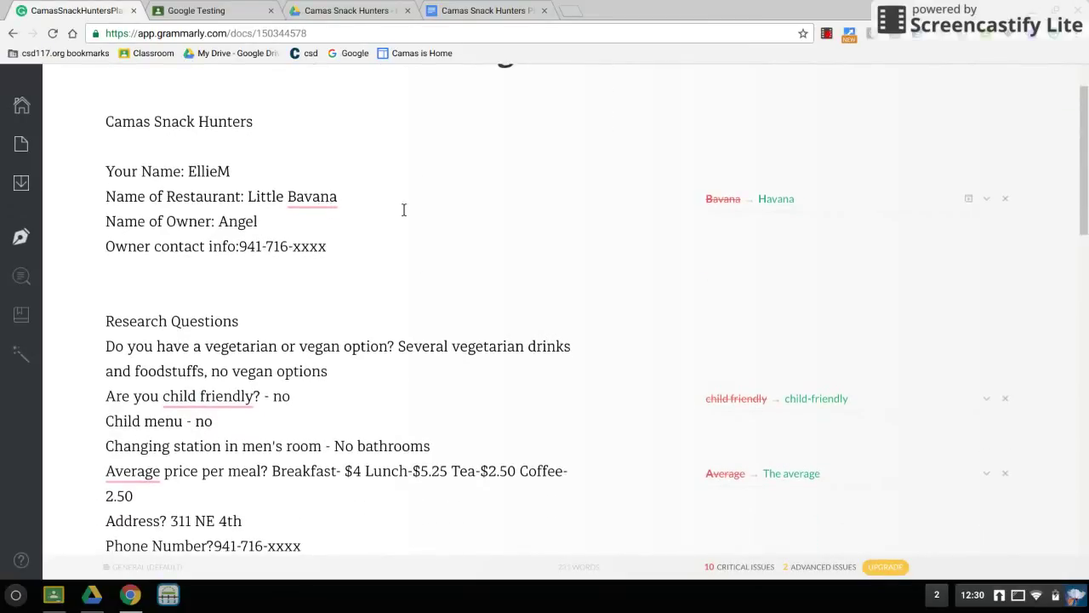
scroll(405, 209, "down", 2)
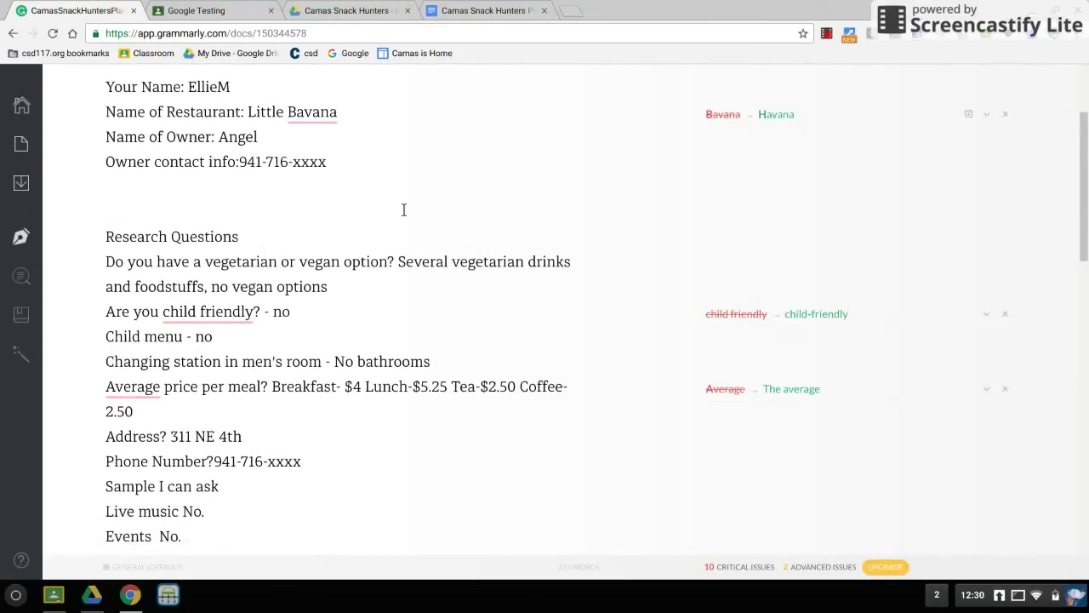
left_click(825, 319)
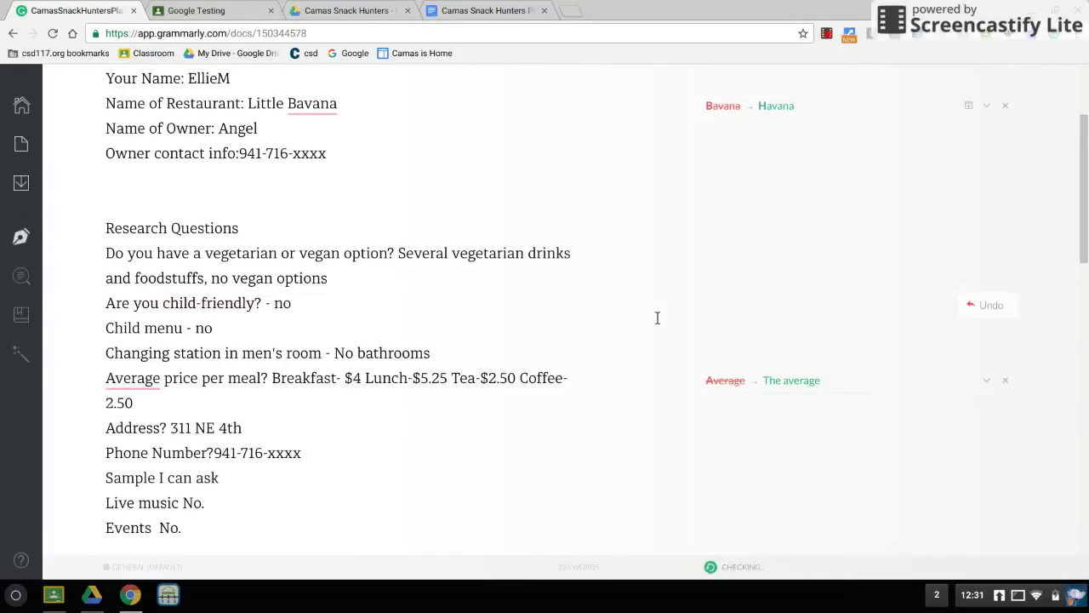
scroll(657, 317, "down", 2)
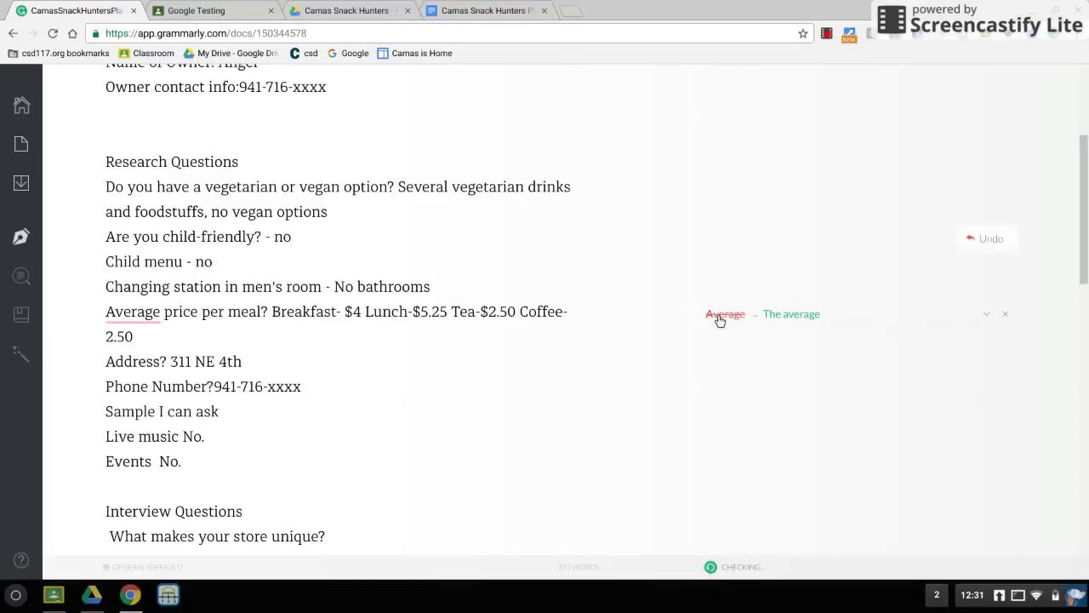
Change 'Average' to 'The average' in the price-per-meal question, then return to My Grammarly.
left_click(799, 316)
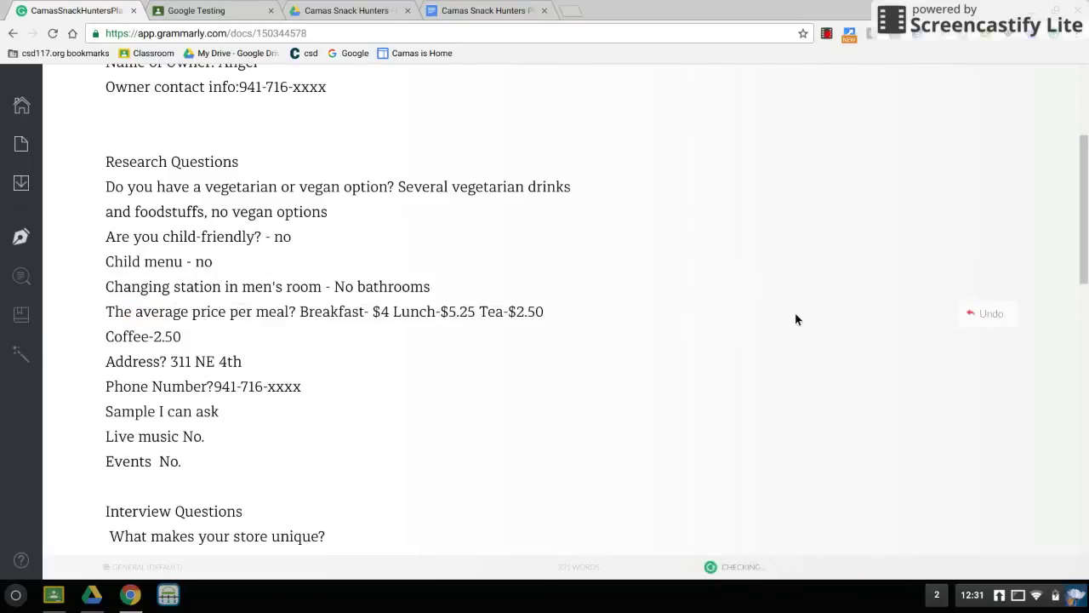
scroll(796, 319, "down", 3)
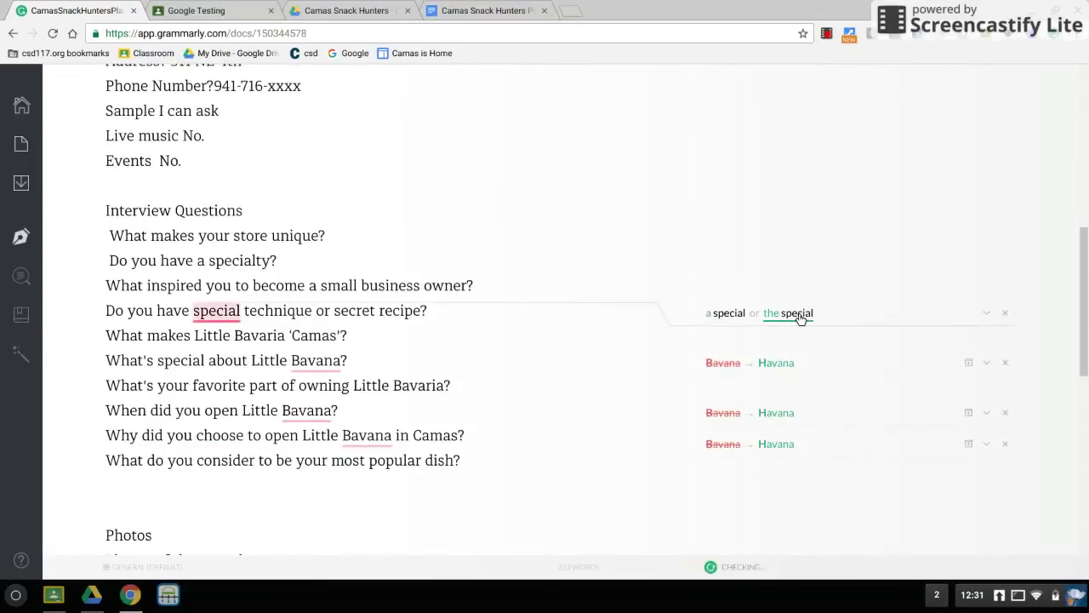
scroll(799, 317, "down", 3)
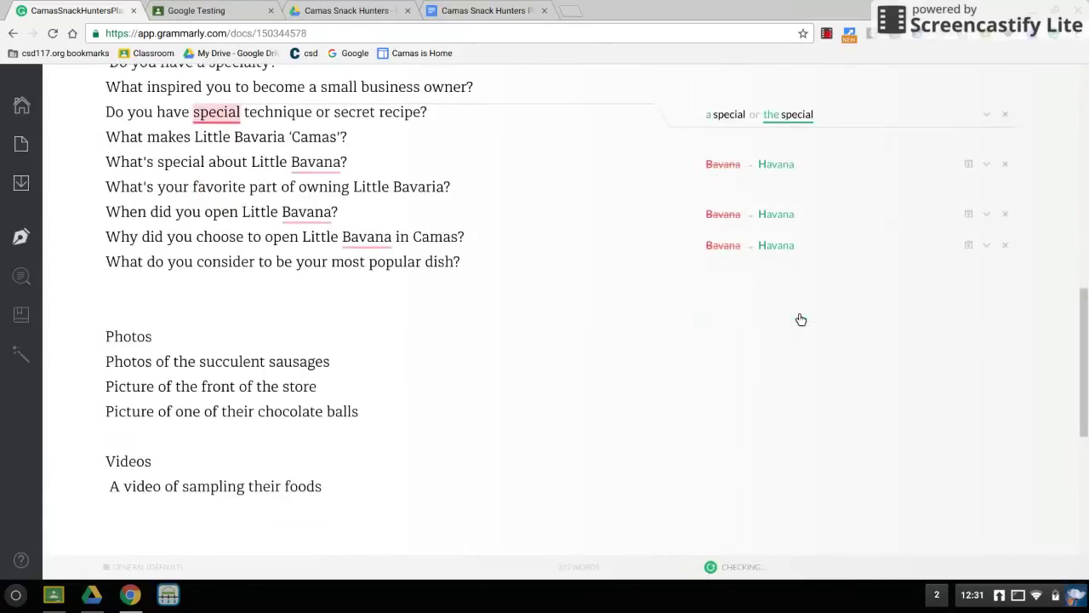
scroll(796, 320, "down", 3)
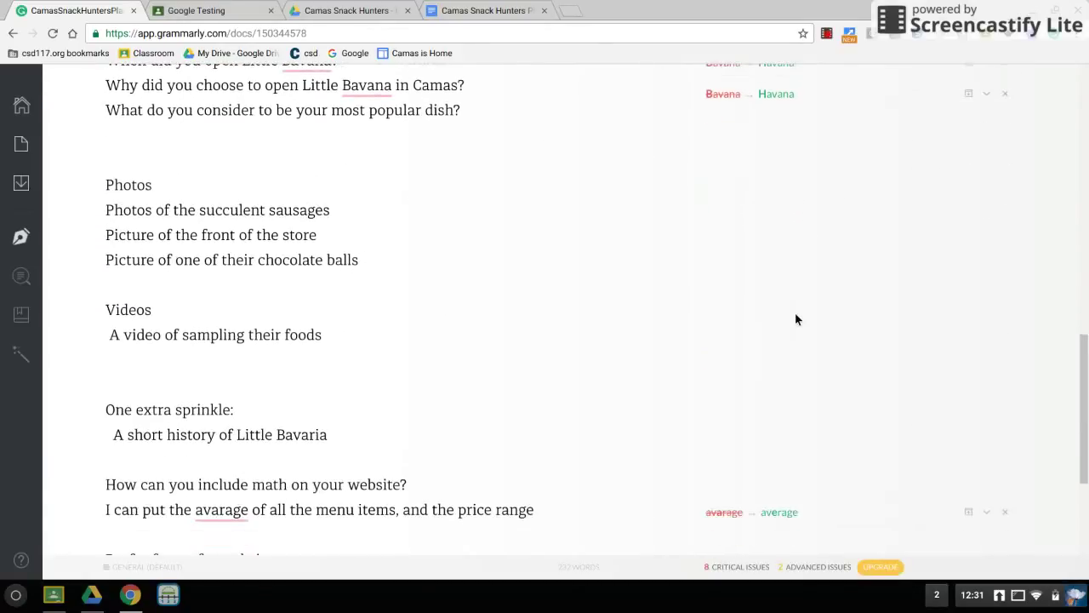
scroll(798, 320, "down", 1)
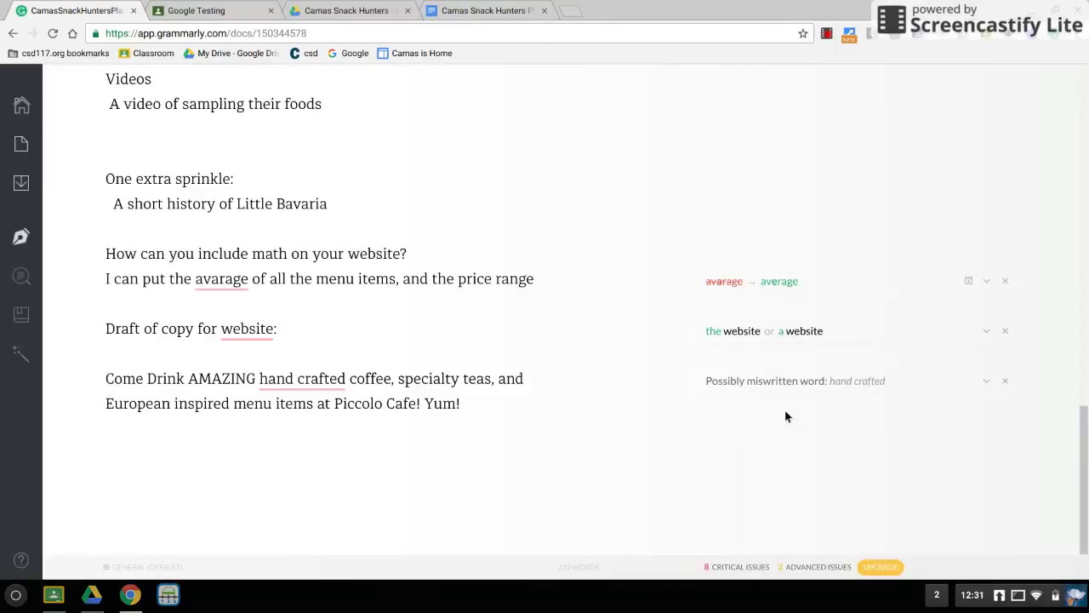
scroll(786, 416, "up", 5)
scroll(787, 416, "up", 5)
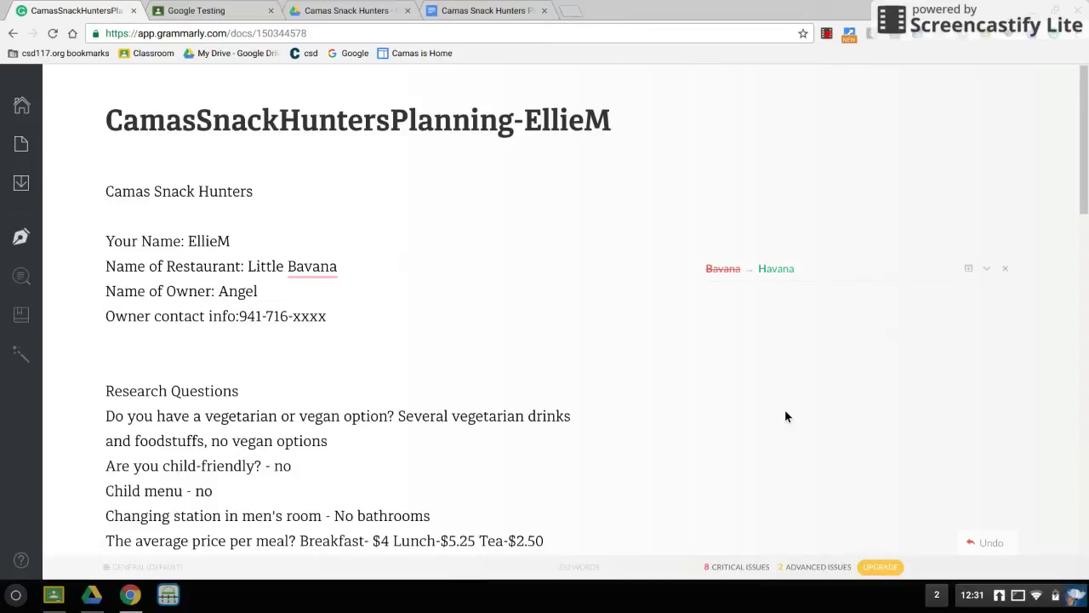
left_click(25, 106)
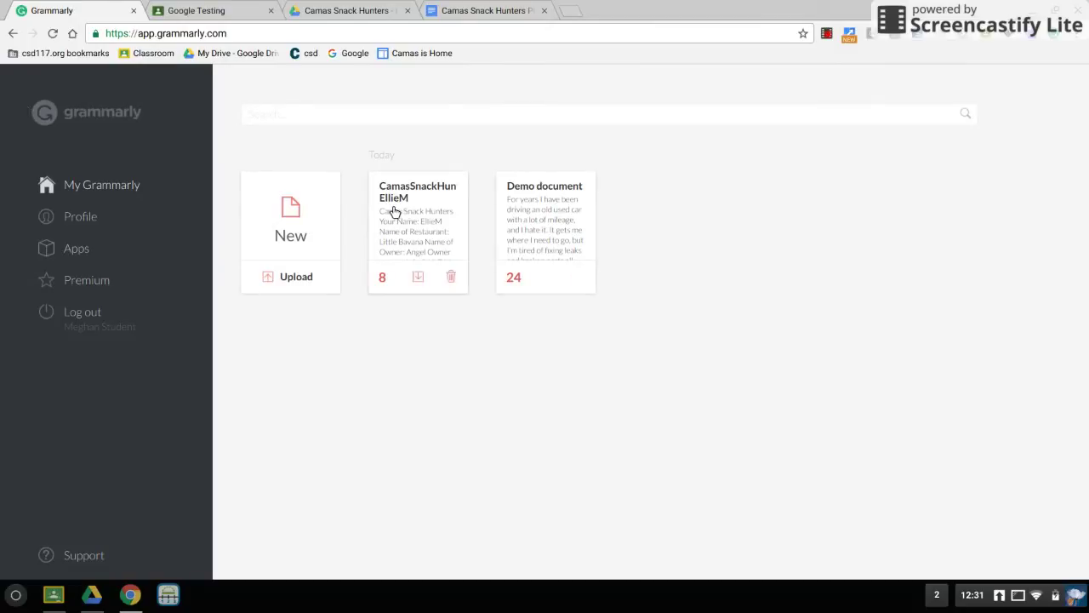
Create a new document, paste the planning sheet text, and title it 'Little Bavana'.
left_click(299, 215)
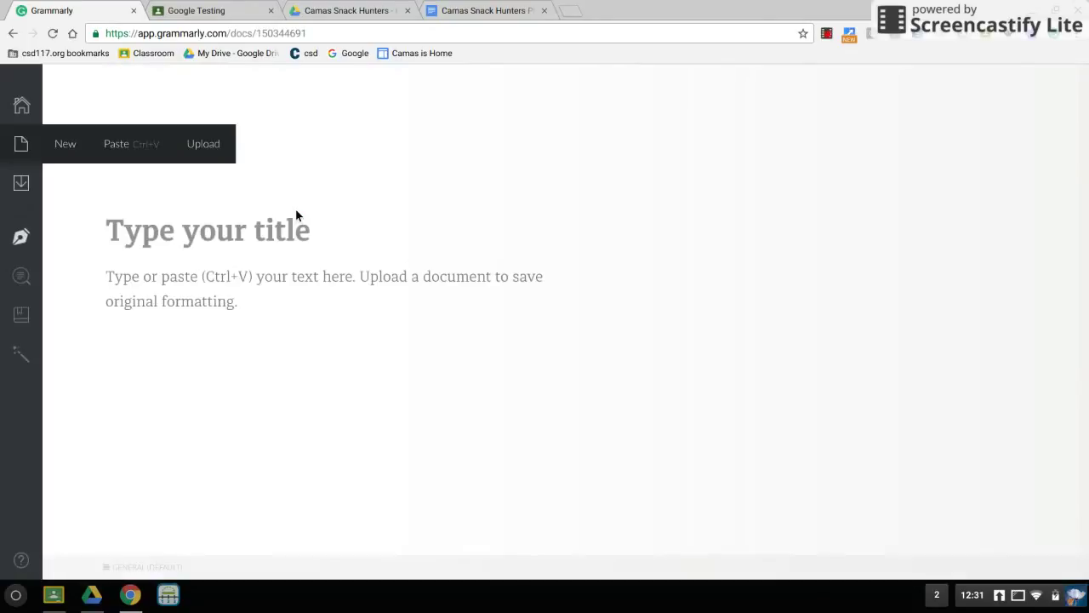
left_click(830, 37)
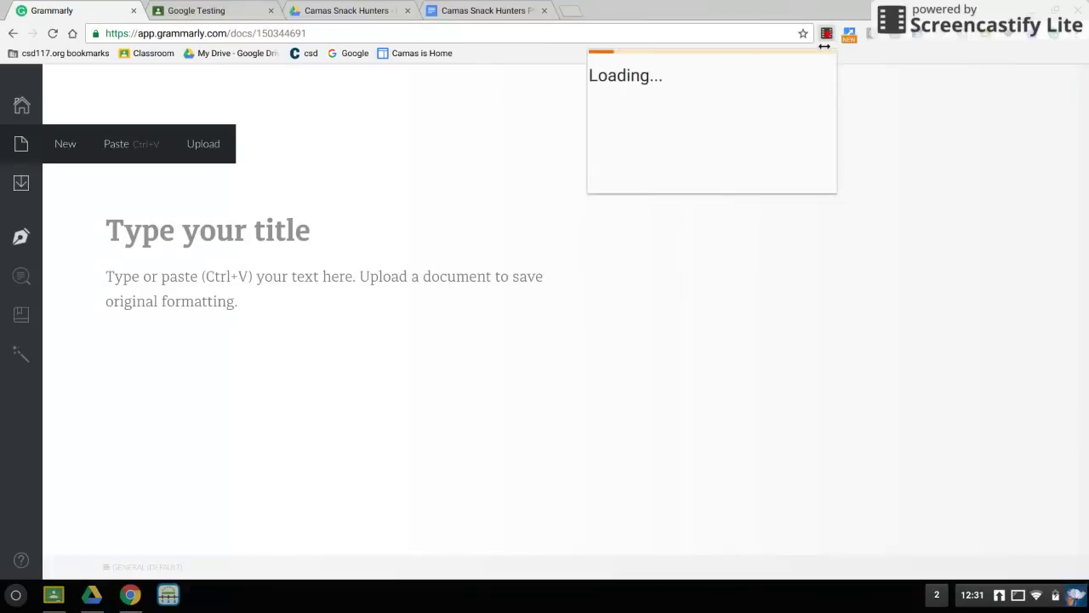
left_click(668, 217)
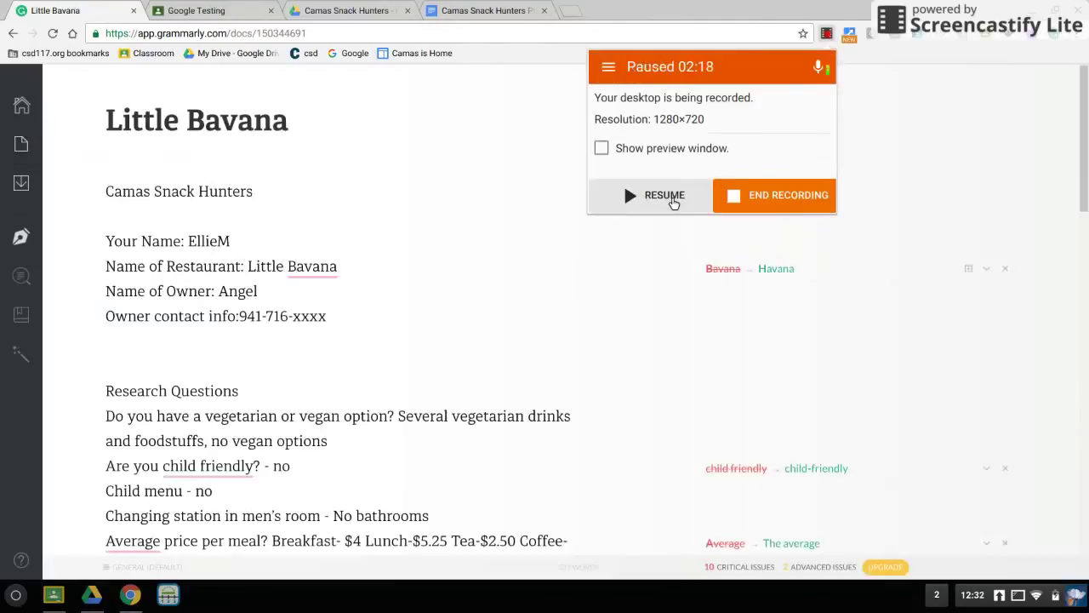
left_click(669, 206)
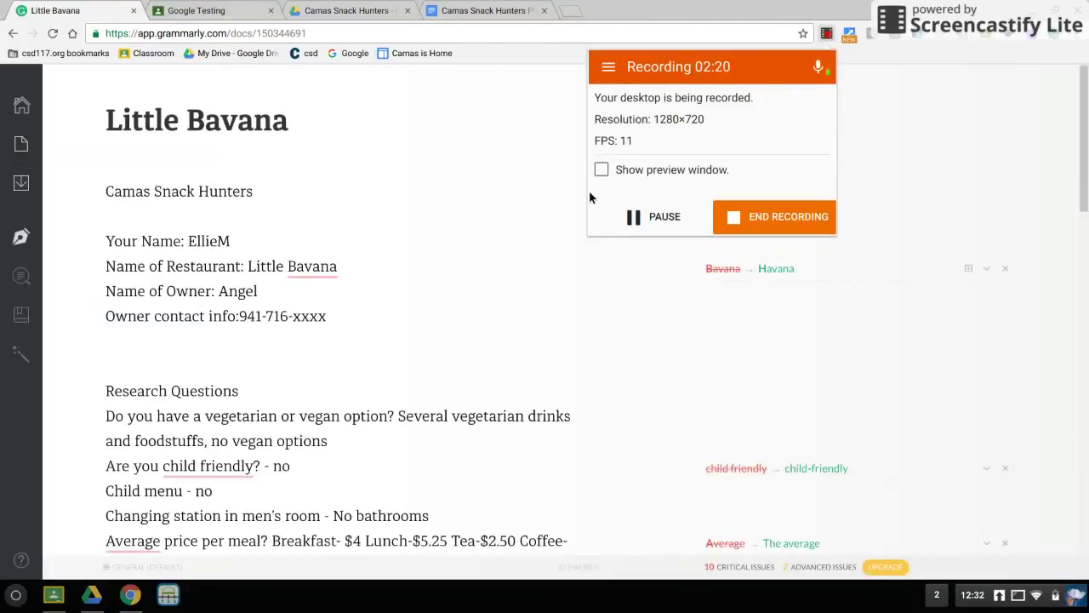
left_click(528, 188)
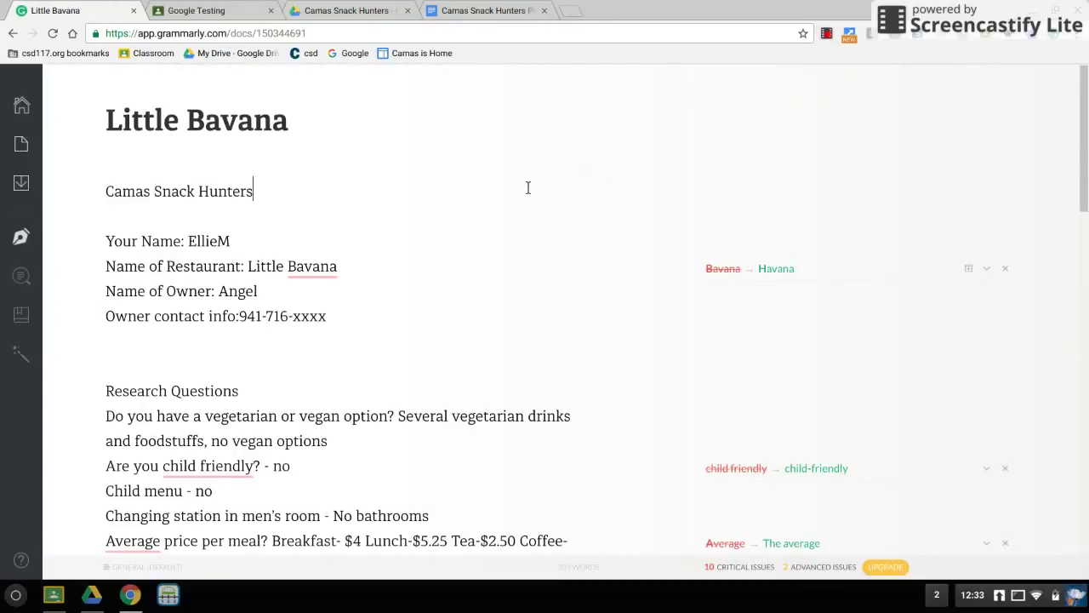
Review the alternative spellings and explanation for the 'Bavana → Havana' suggestion.
scroll(528, 187, "down", 3)
scroll(527, 188, "up", 3)
left_click(811, 316)
scroll(822, 339, "down", 1)
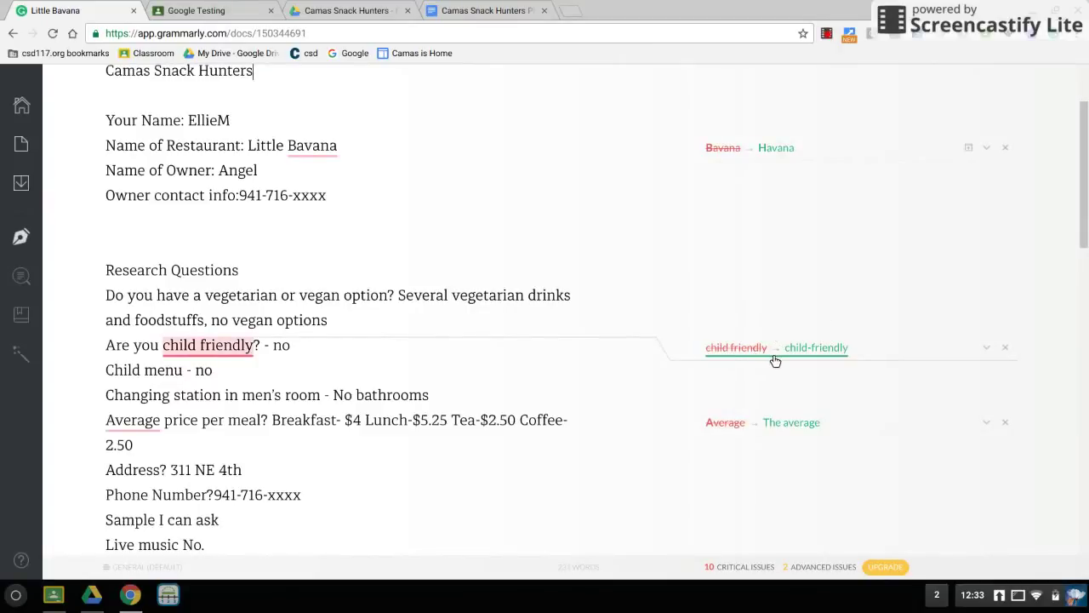
scroll(769, 361, "up", 1)
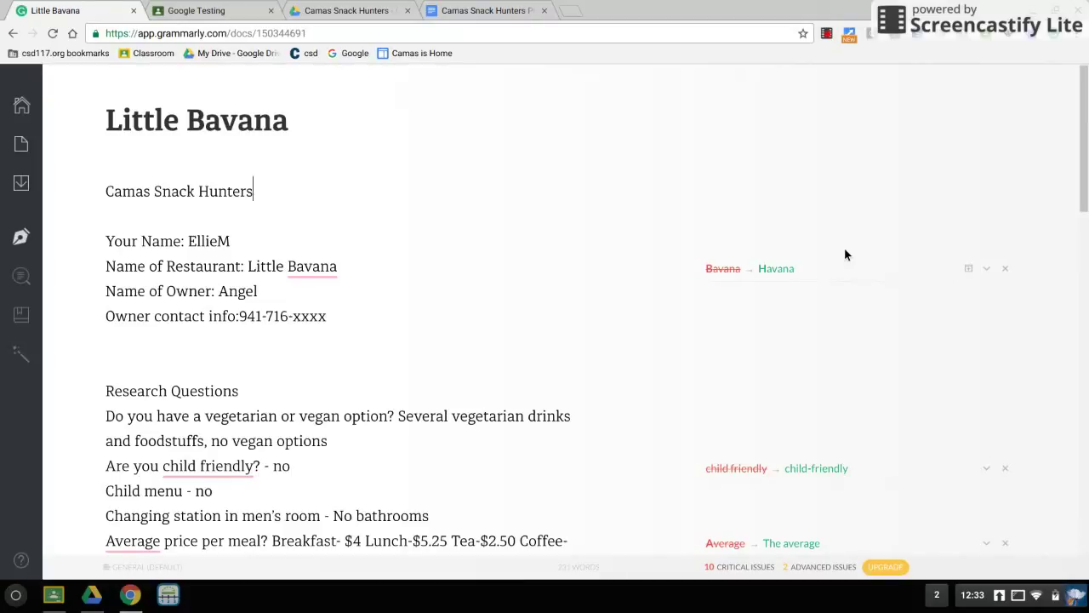
left_click(991, 270)
left_click(790, 272)
left_click(800, 329)
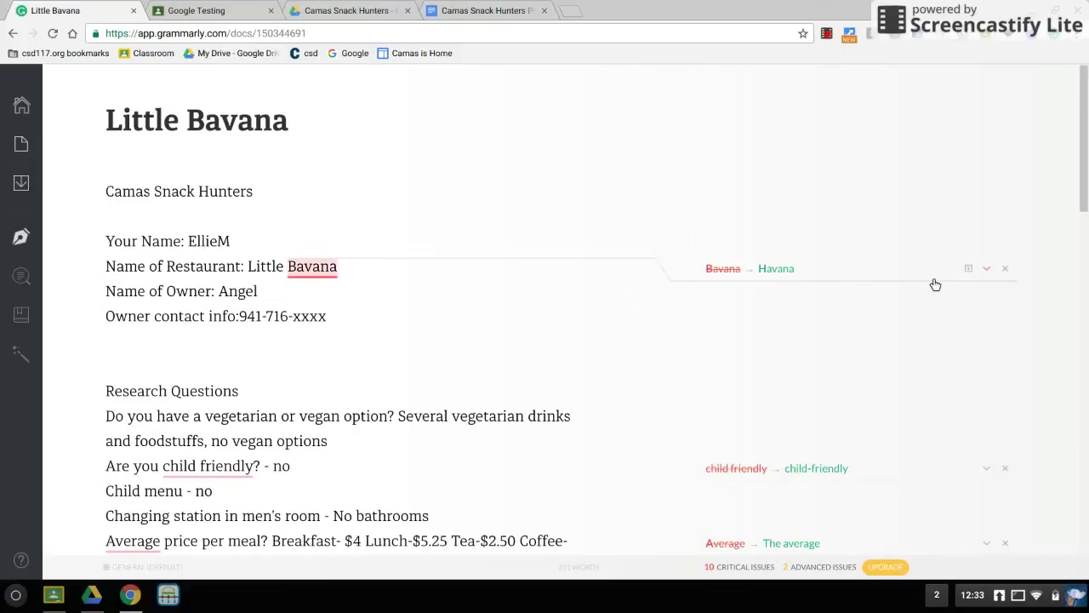
left_click(987, 269)
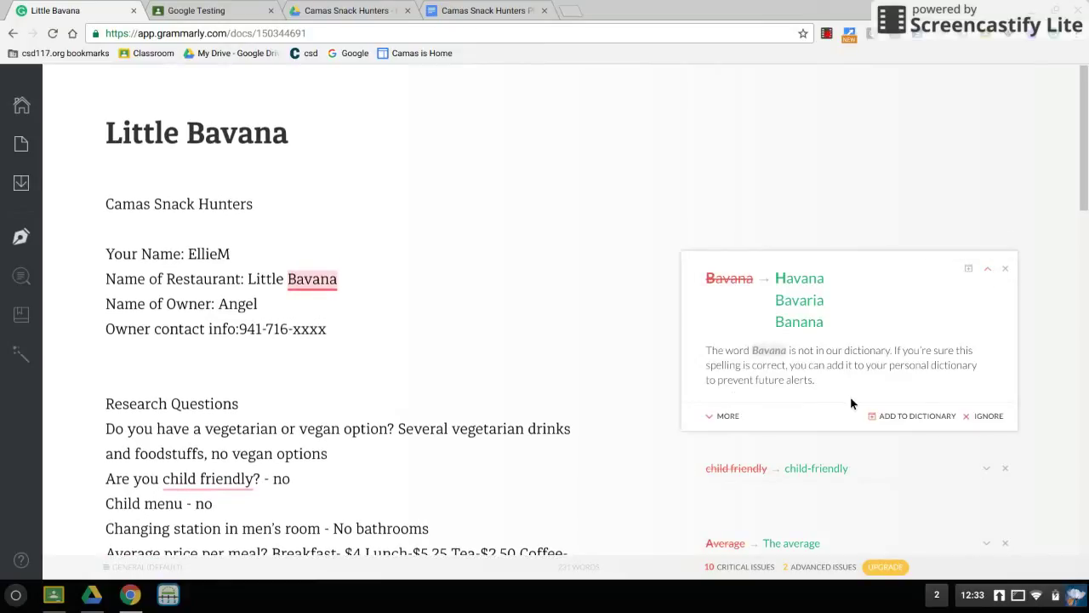
Ignore the suggestion so 'Bavana' stays as spelled.
left_click(907, 423)
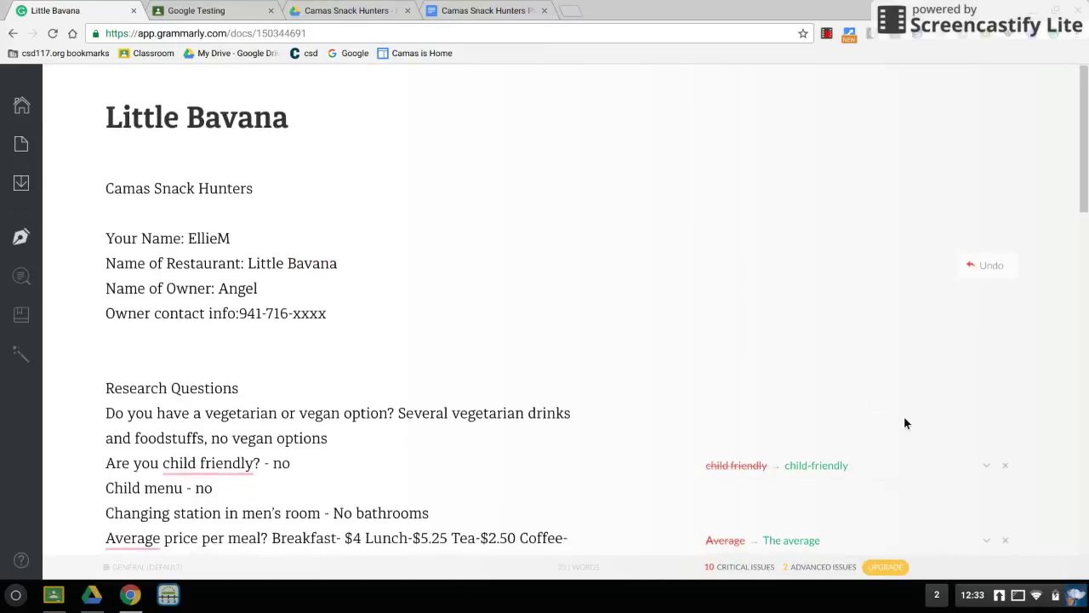
scroll(906, 423, "down", 2)
scroll(910, 423, "down", 2)
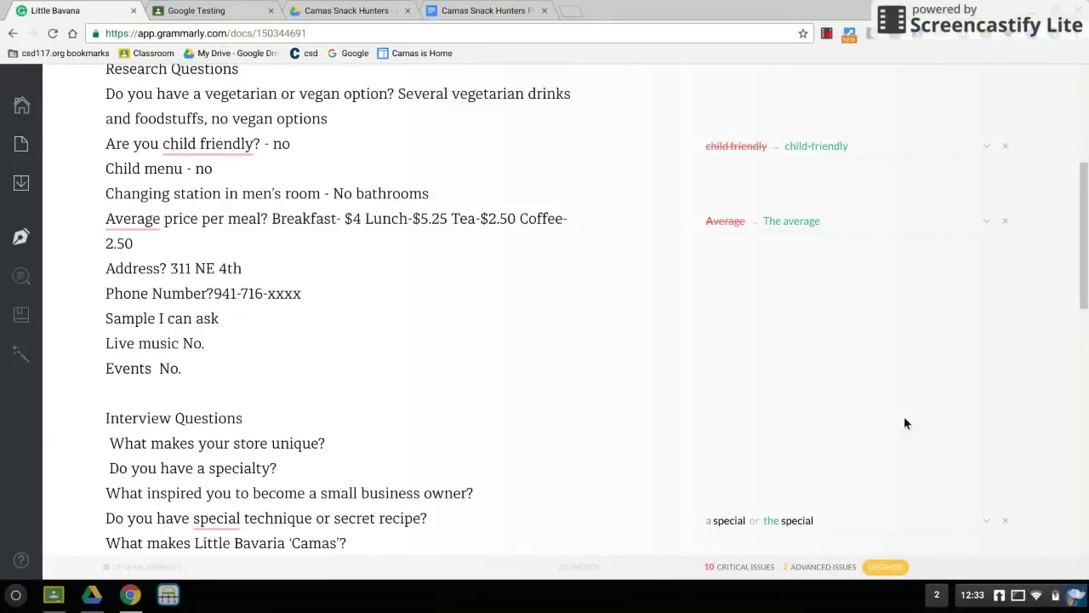
scroll(910, 423, "down", 3)
scroll(907, 423, "up", 8)
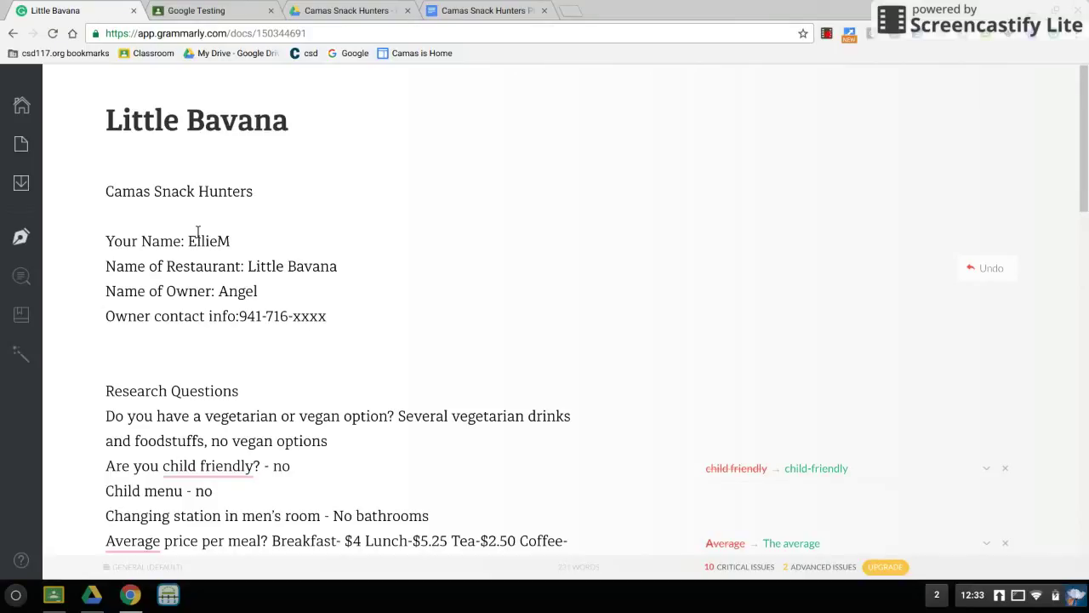
Download the Little Bavana document's text from the sidebar as 150344691.edited.txt.
mouse_move(21, 183)
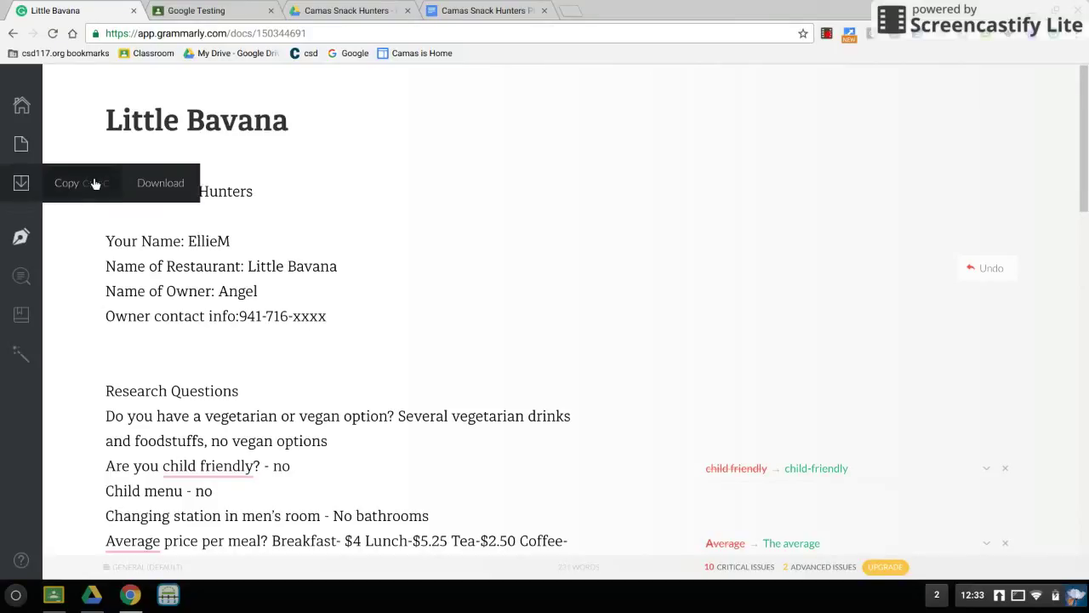
left_click(170, 188)
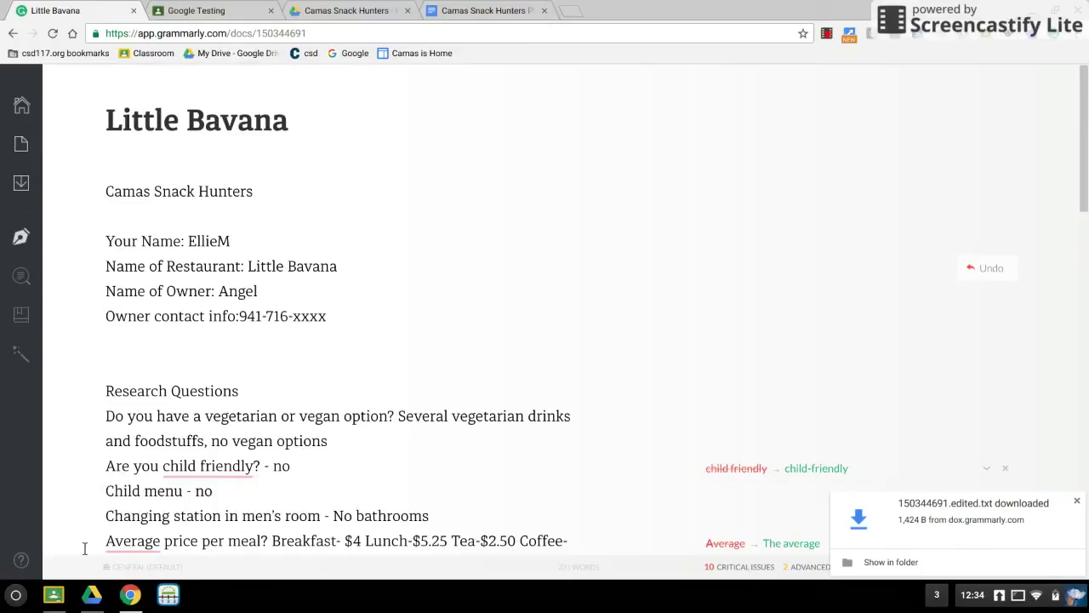
Pin Files to the shelf from the launcher, confirm 150344691.edited.txt in Downloads, then close Files.
left_click(15, 600)
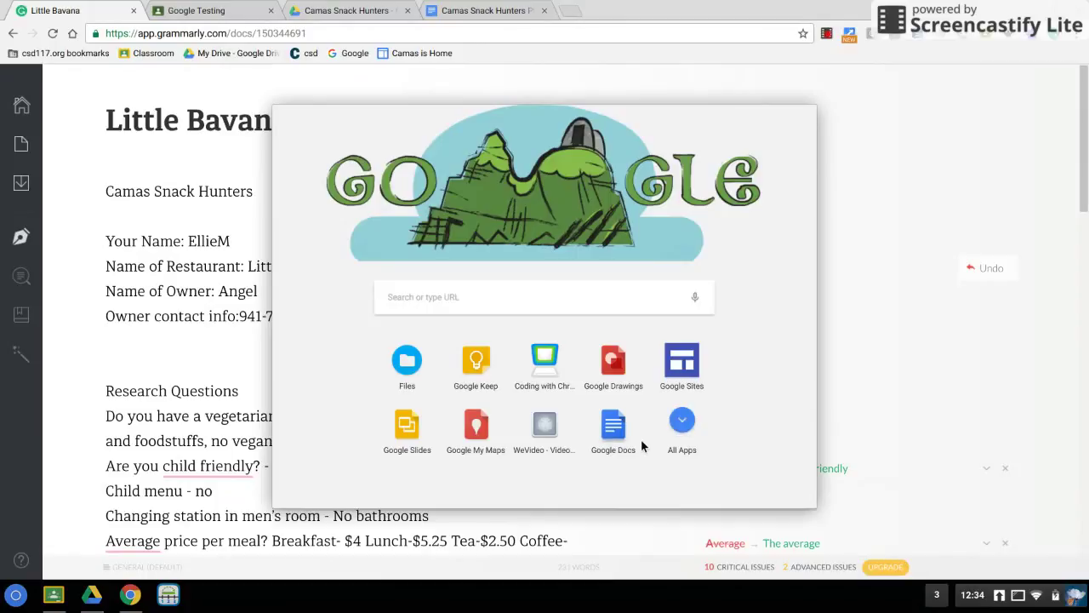
right_click(415, 369)
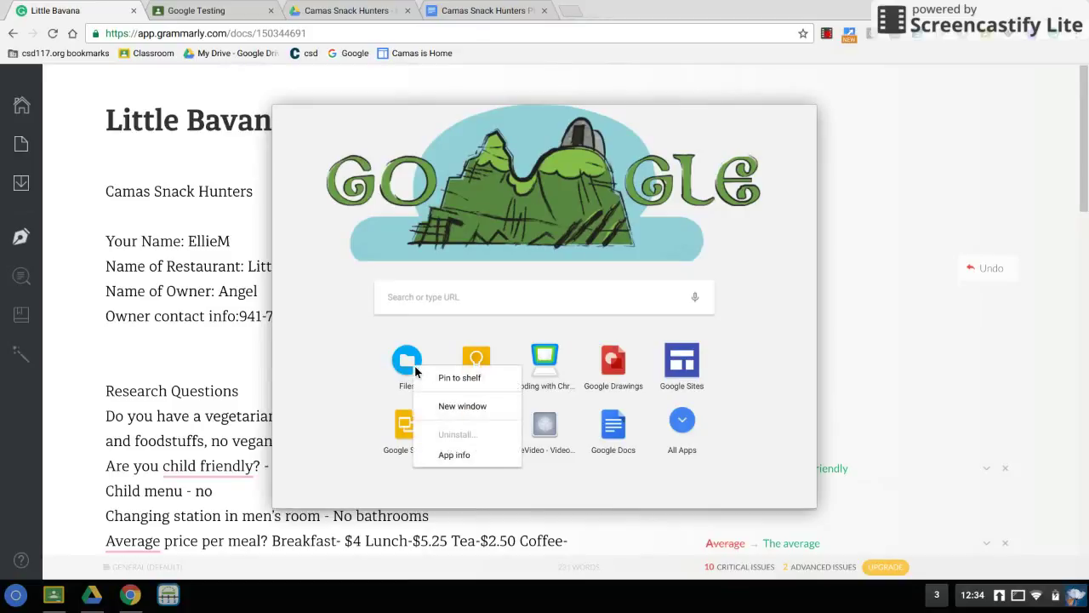
left_click(440, 381)
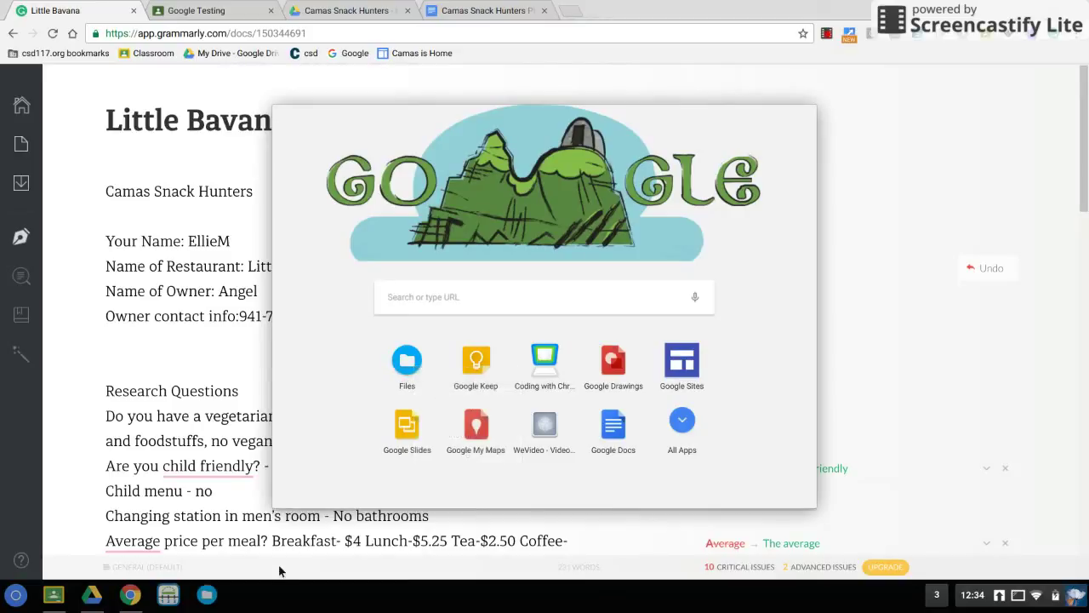
left_click(210, 596)
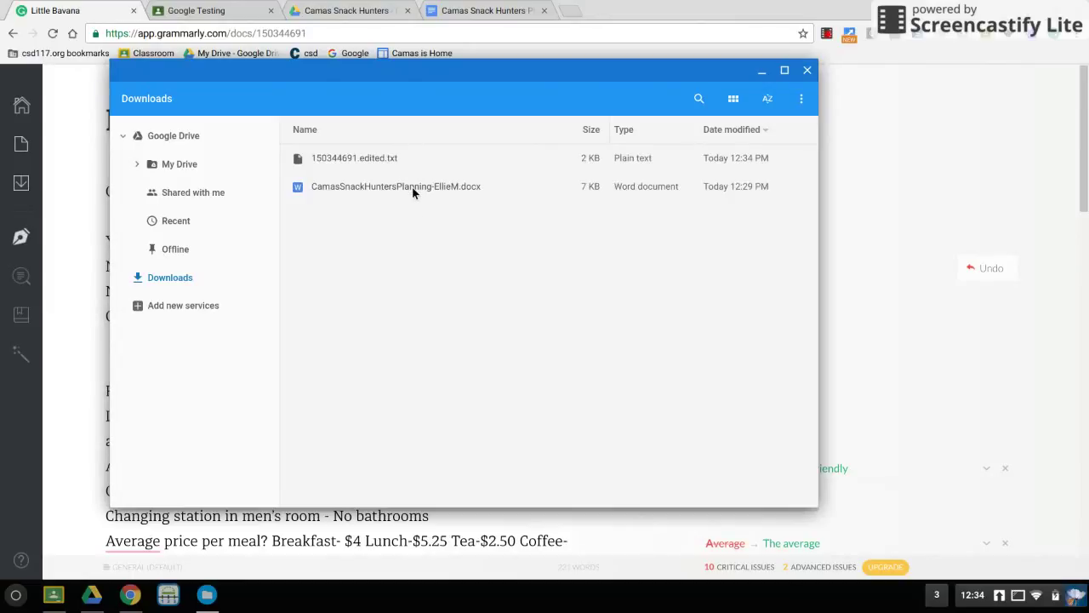
left_click(806, 71)
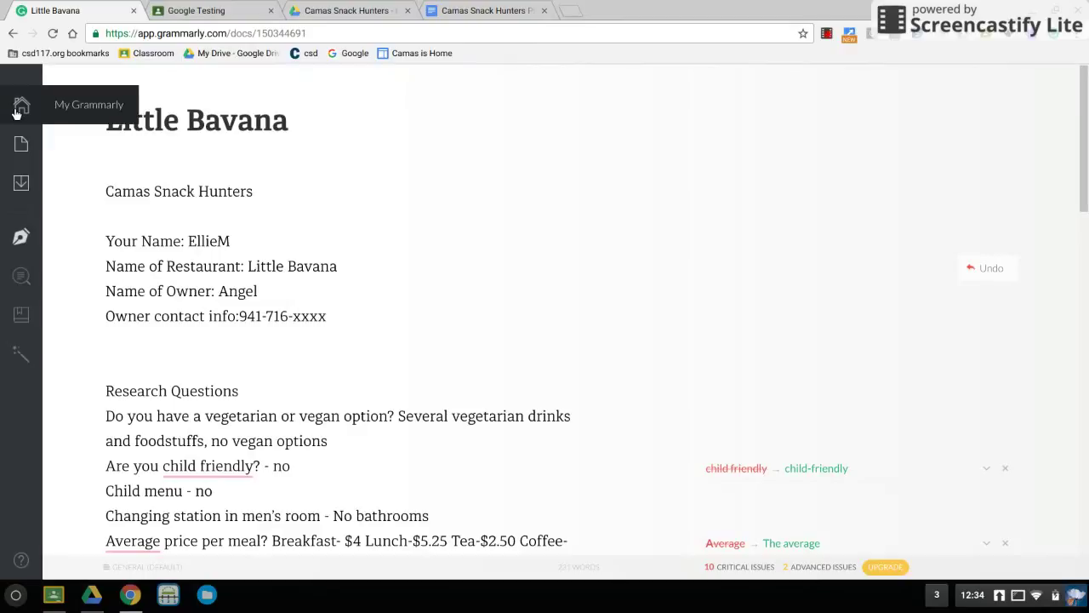